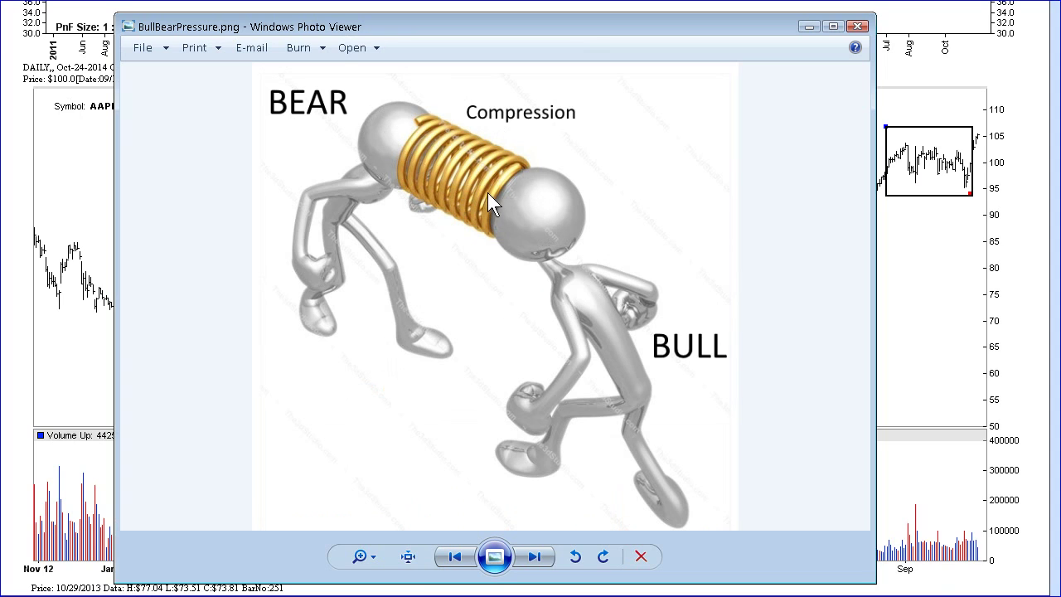
Step: Return to the AAPL daily chart and box the mid-2013 breakout and the smaller September 2013 pullback
left_click(59, 24)
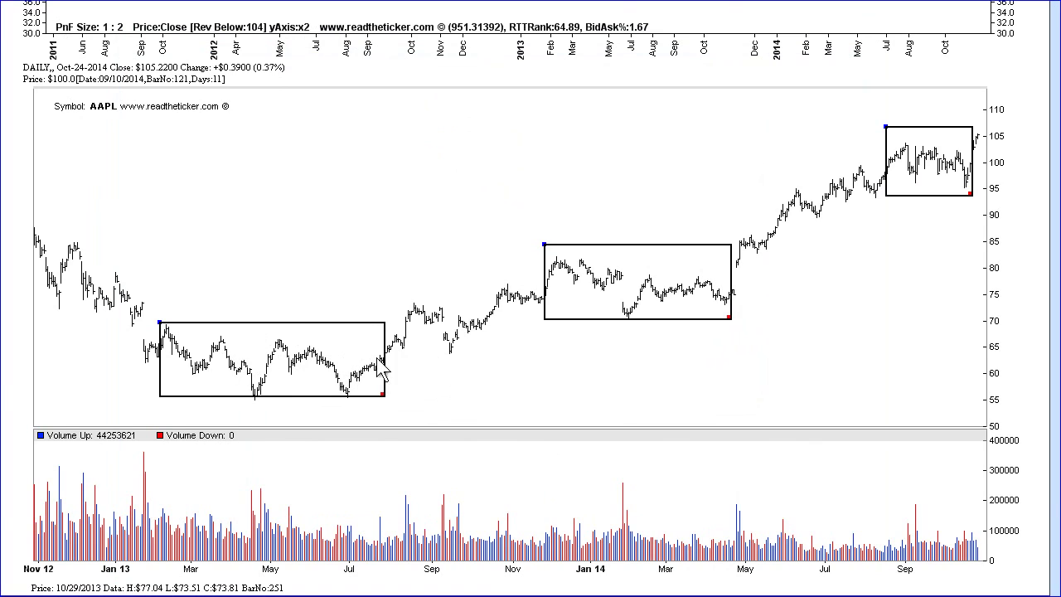
left_click(341, 411)
left_click(421, 282)
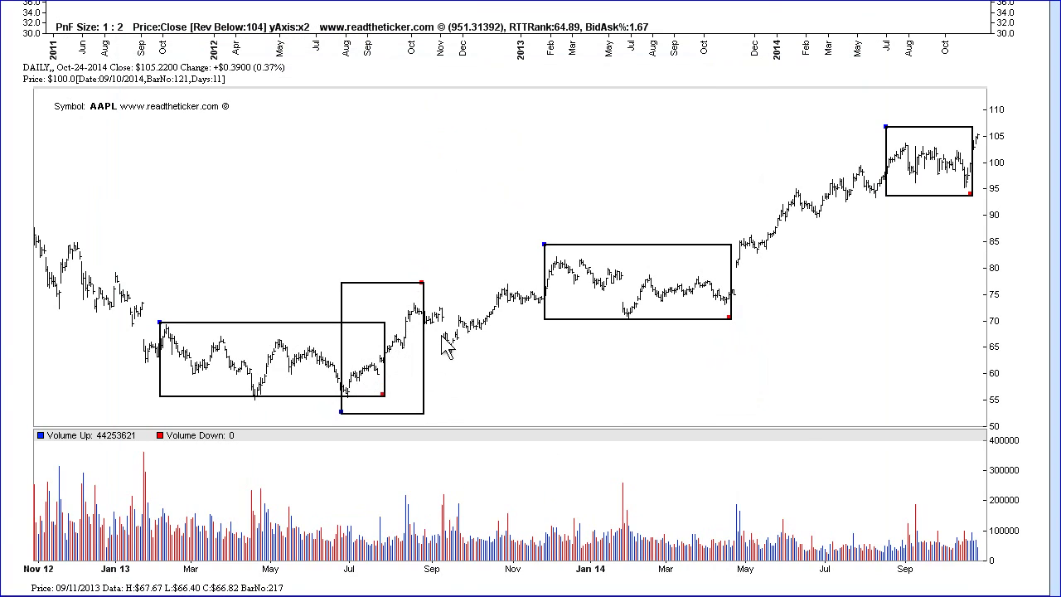
left_click_drag(439, 324, 462, 351)
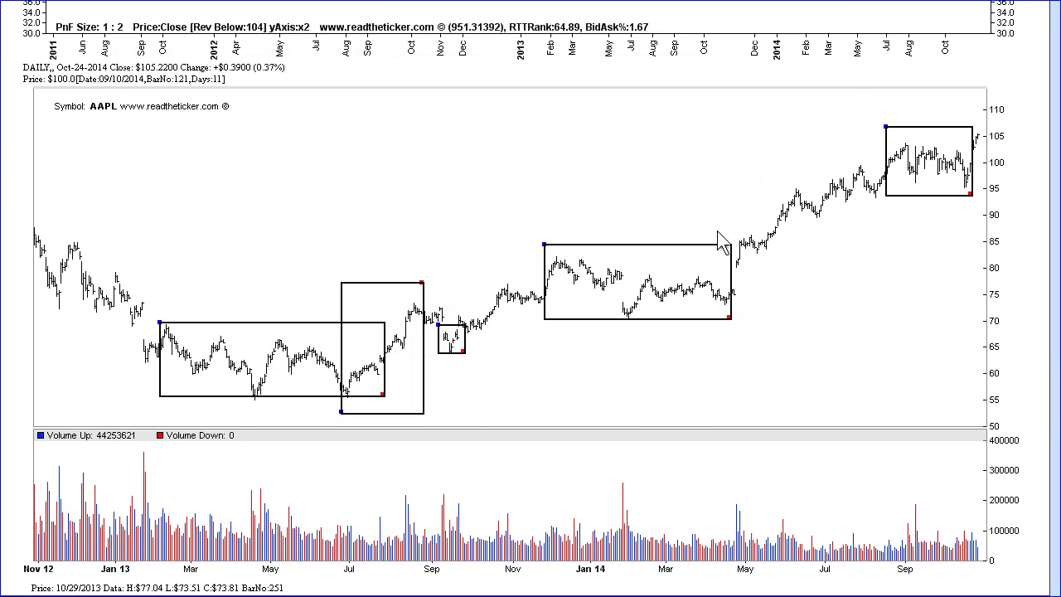
Step: Box the April 2014 breakout with its small May pullback, and the final October 2014 breakout on the daily chart
left_click_drag(708, 213, 742, 330)
left_click(753, 265)
left_click(763, 232)
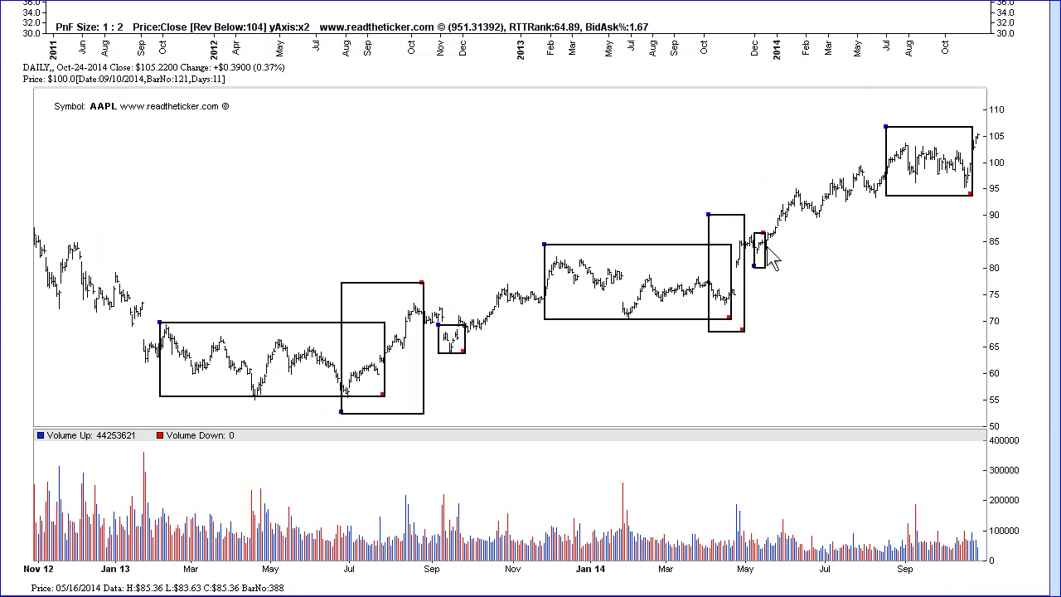
left_click(961, 112)
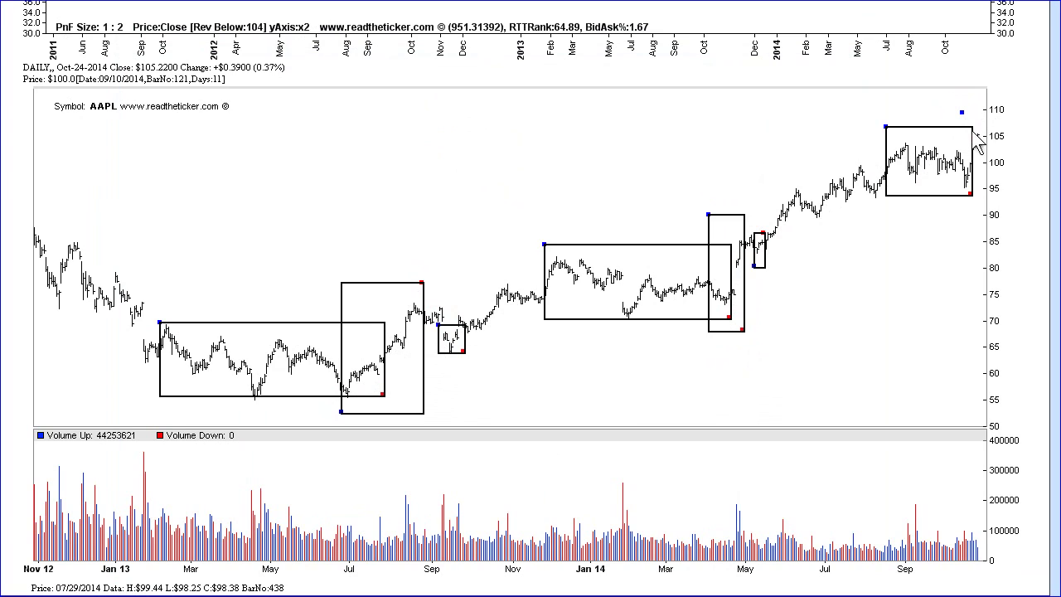
left_click(986, 205)
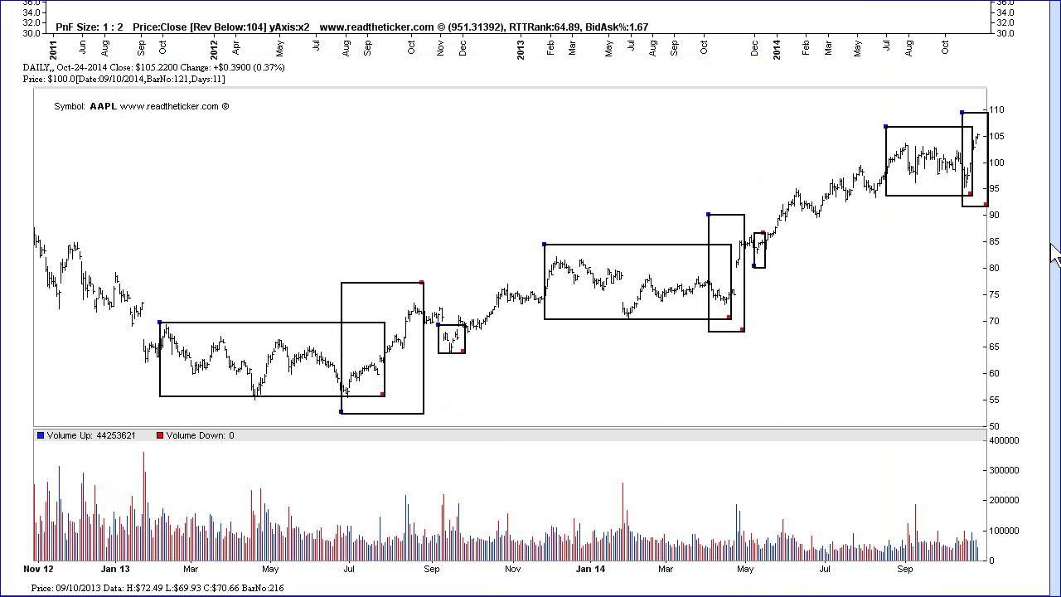
Step: On the Point and Figure chart, box the PnF Size 1 : 2 label and one ten-column interval of the column-count scale
scroll(1053, 256, "up", 10)
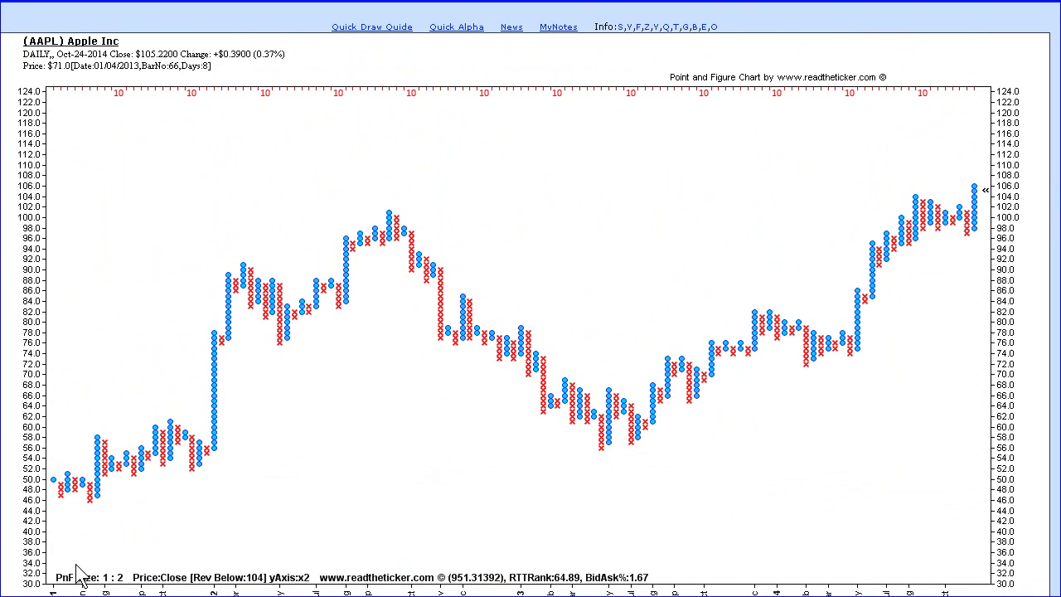
left_click_drag(56, 554, 136, 584)
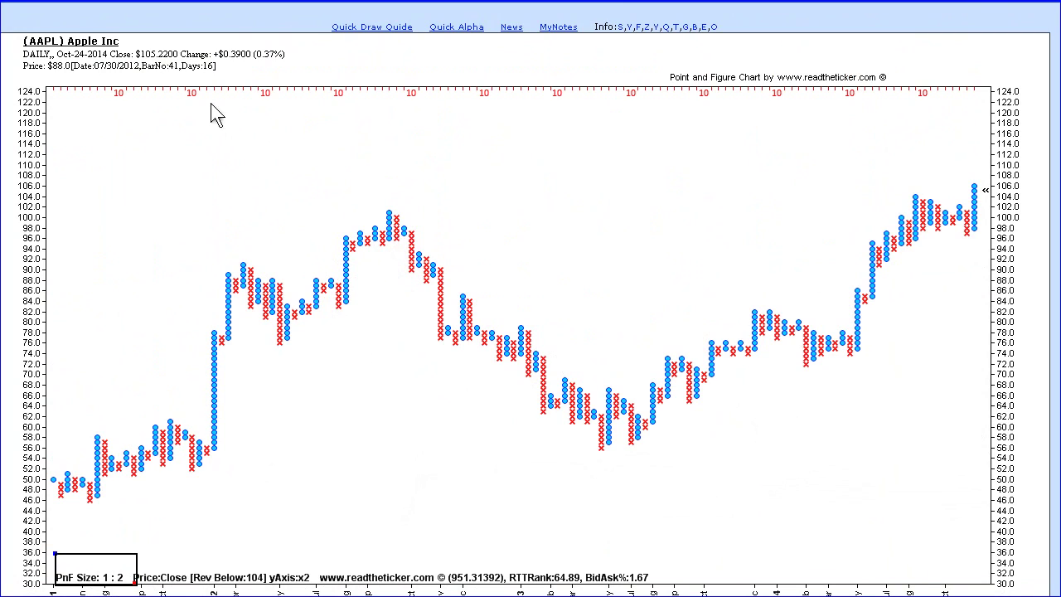
left_click_drag(187, 85, 257, 103)
Step: Review the Wyckoff accumulation schematic in Windows Photo Viewer, covering Phases A to E, and return to the Apple chart
key("alt+Tab")
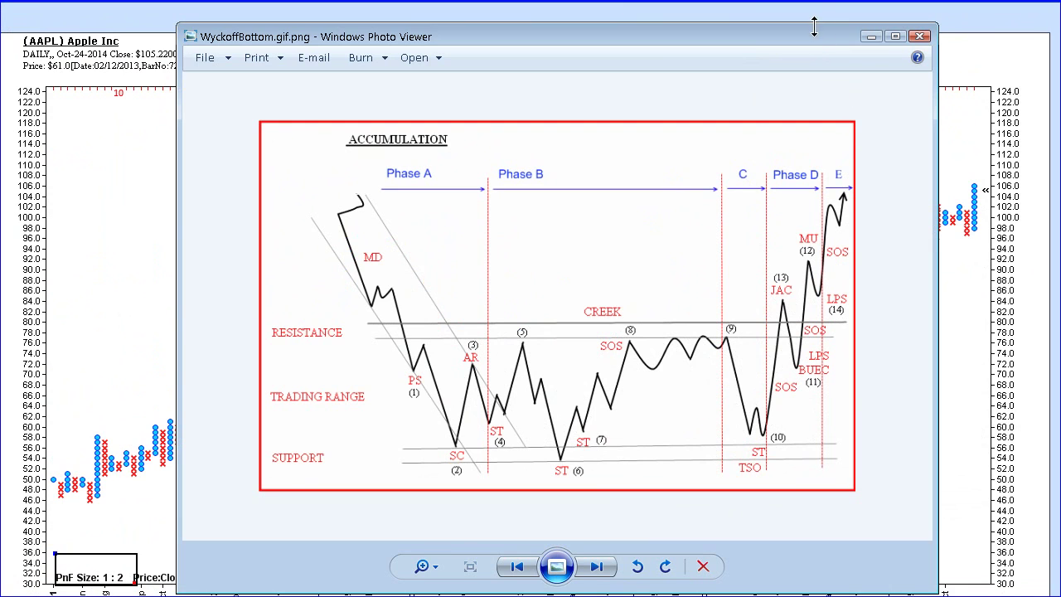
left_click(93, 94)
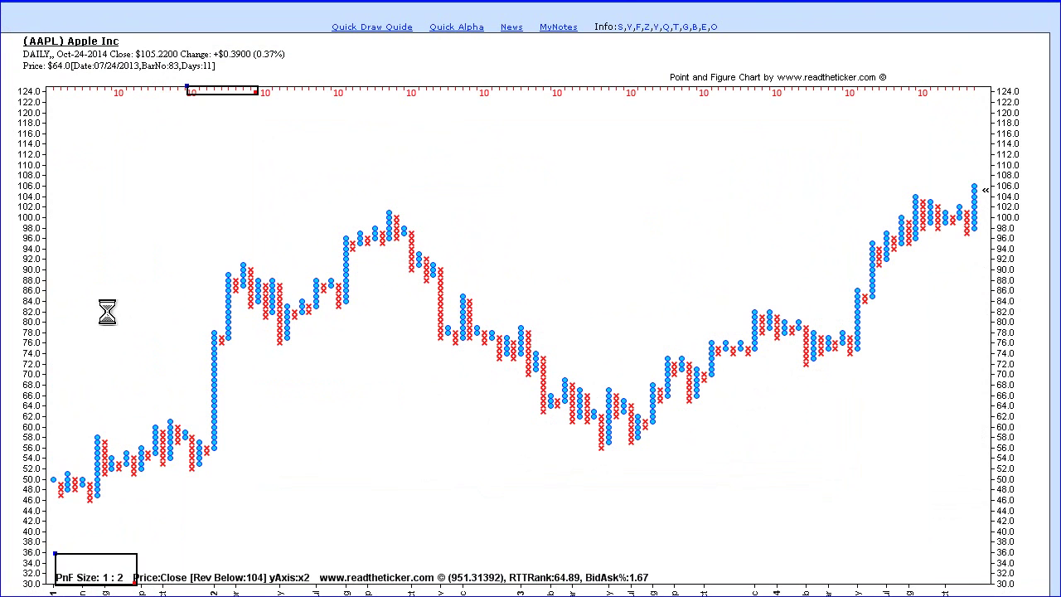
Step: Set Show to Yes for Cause1, Cause2 and Cause3 in the Wyckoff Count Projection settings
scroll(107, 312, "down", 5)
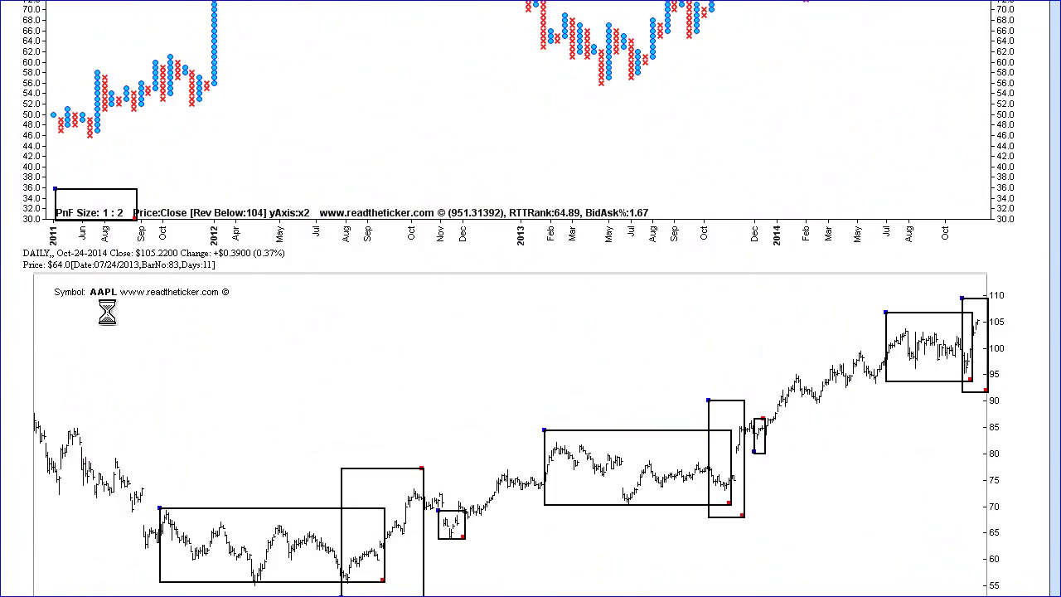
scroll(107, 312, "down", 20)
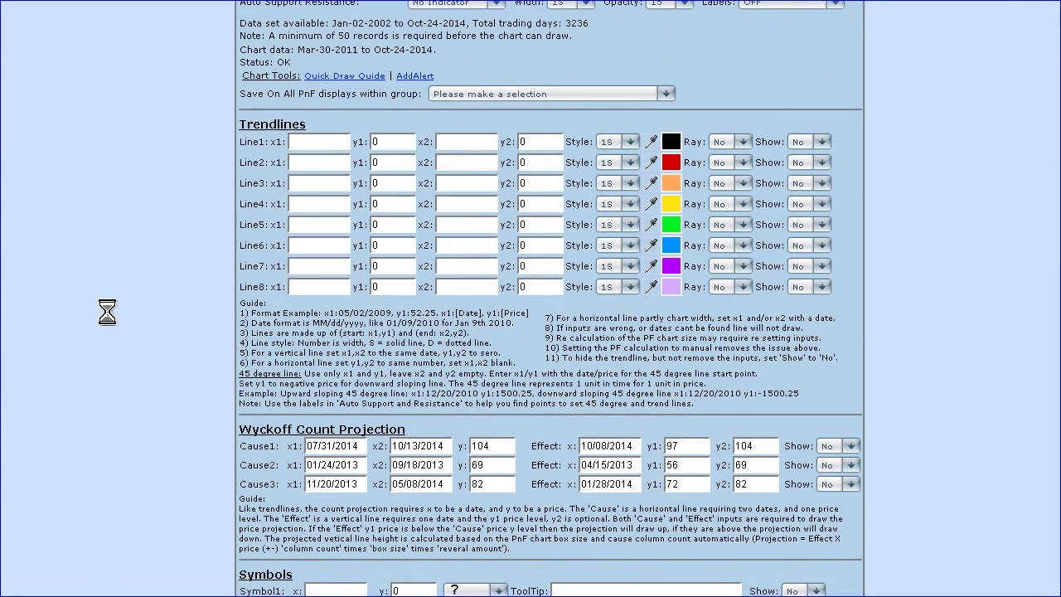
left_click(854, 440)
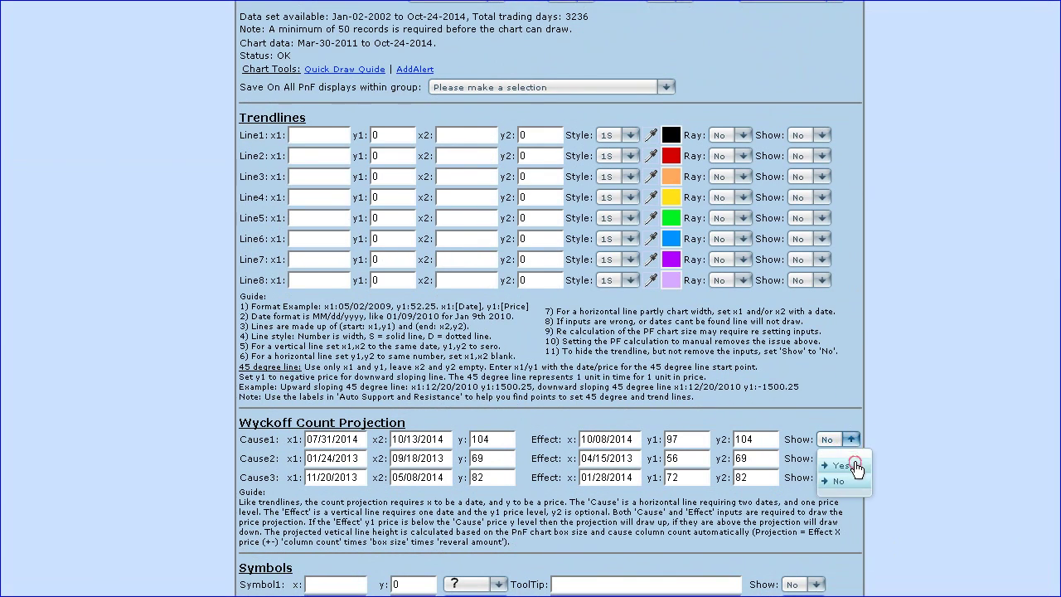
left_click(858, 469)
left_click(852, 458)
left_click(860, 487)
left_click(852, 478)
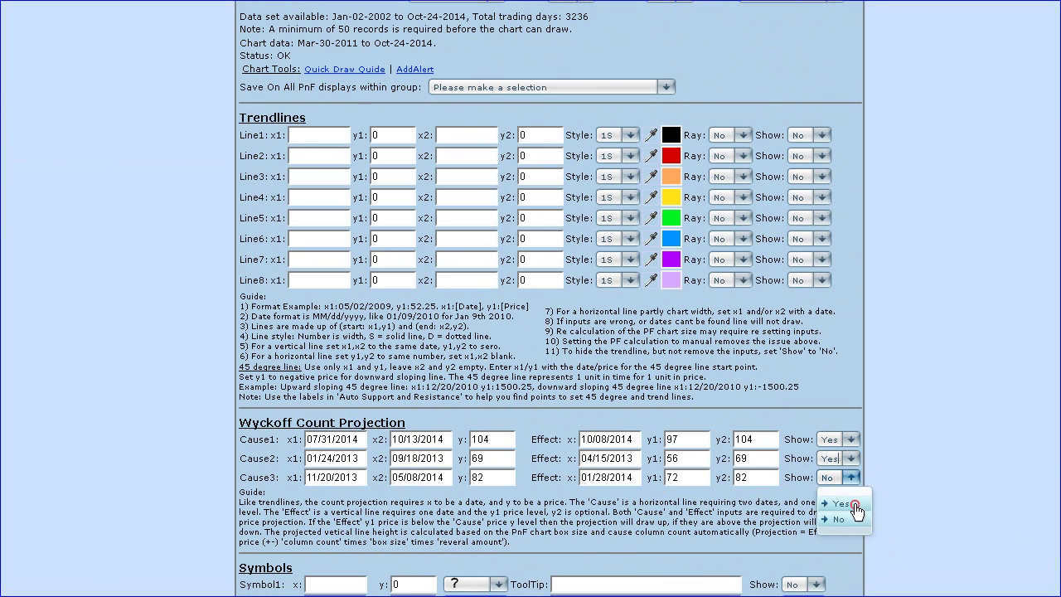
left_click(857, 506)
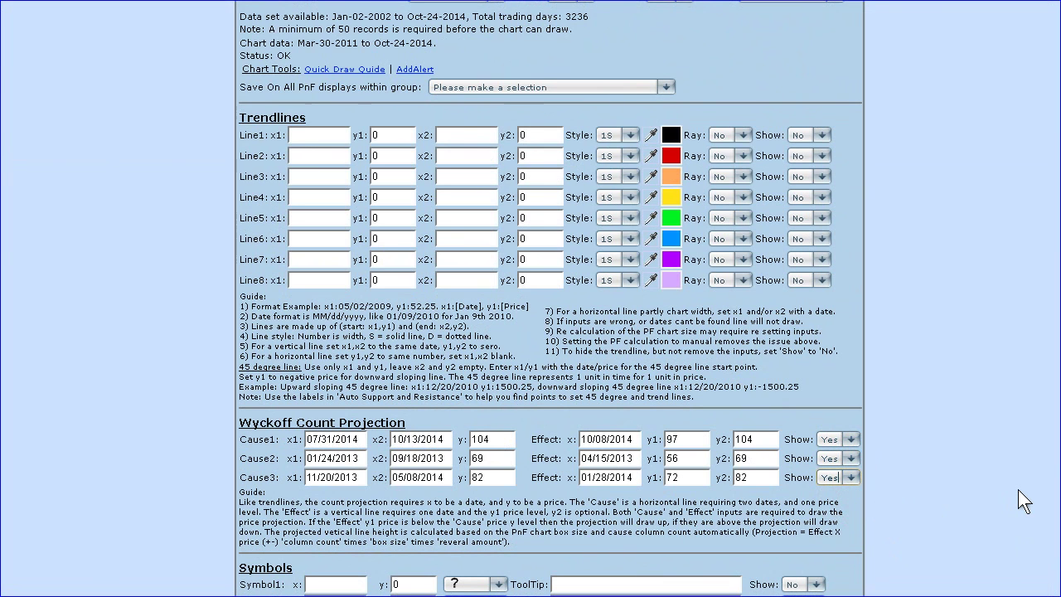
Step: Rebuild the chart with the enabled count projections and bring the full Point and Figure chart into view
scroll(1018, 493, "up", 12)
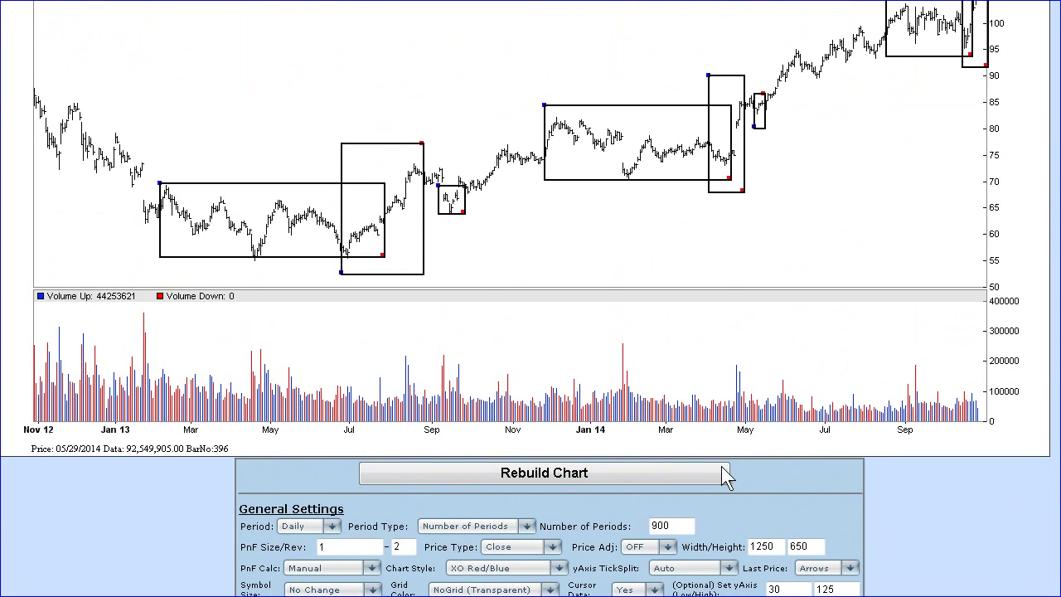
left_click(712, 471)
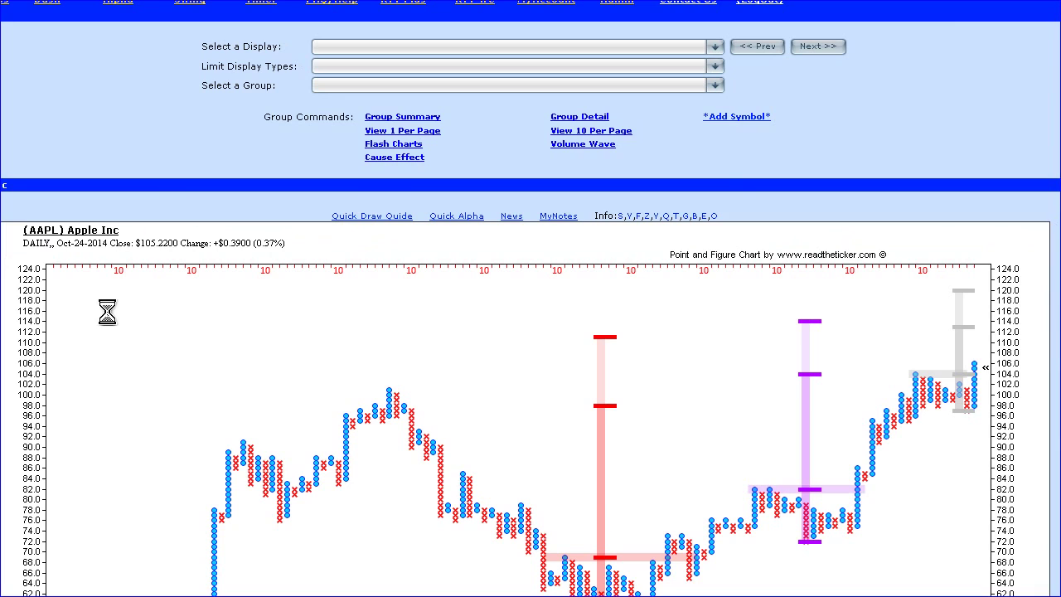
scroll(107, 312, "up", 4)
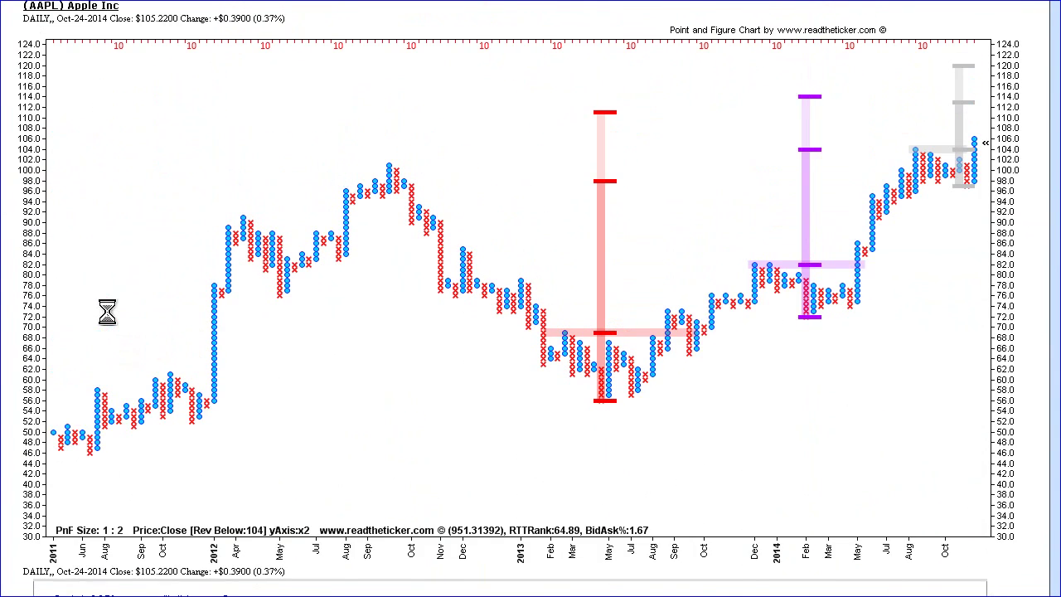
Step: Box the 2013 trading range at the red projection and the July to September 2013 breakout rising out of it
mouse_move(517, 479)
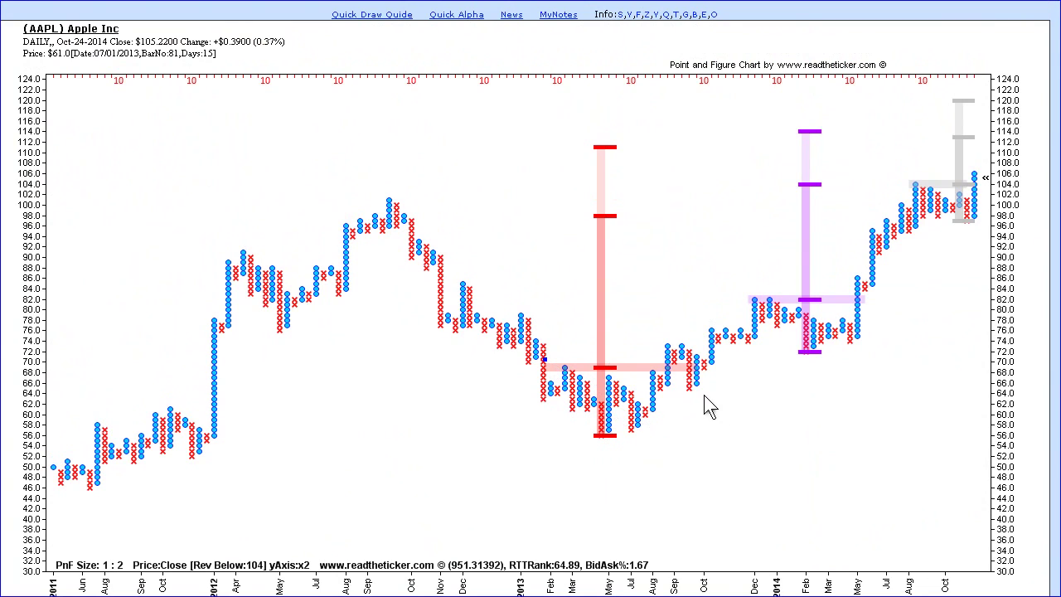
left_click(700, 431)
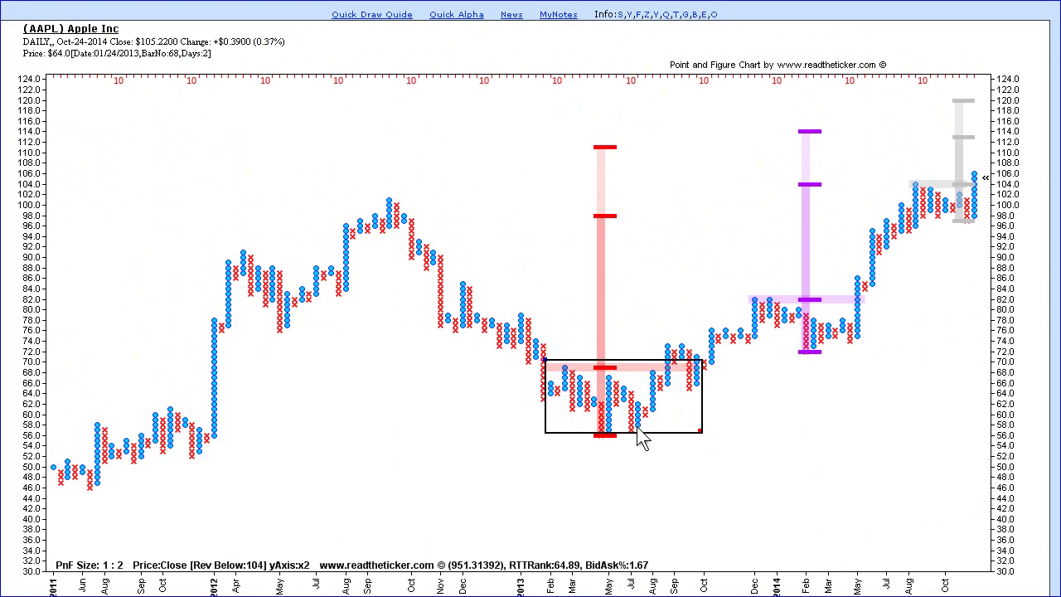
left_click_drag(632, 444, 679, 325)
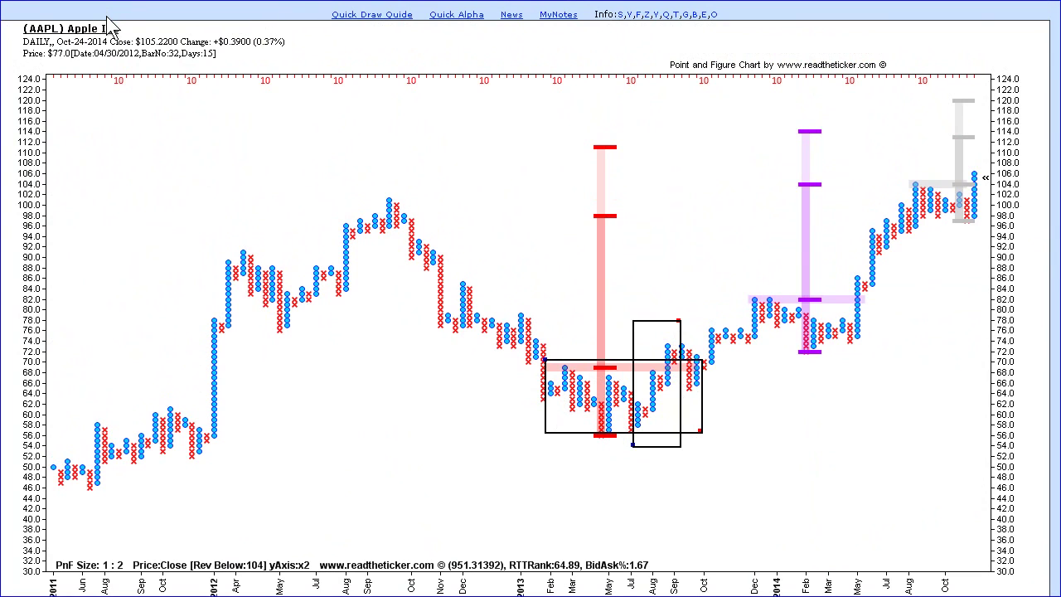
Step: Compare the boxed range with the WyckoffBottom accumulation schematic, and close the picture
key("alt+Tab")
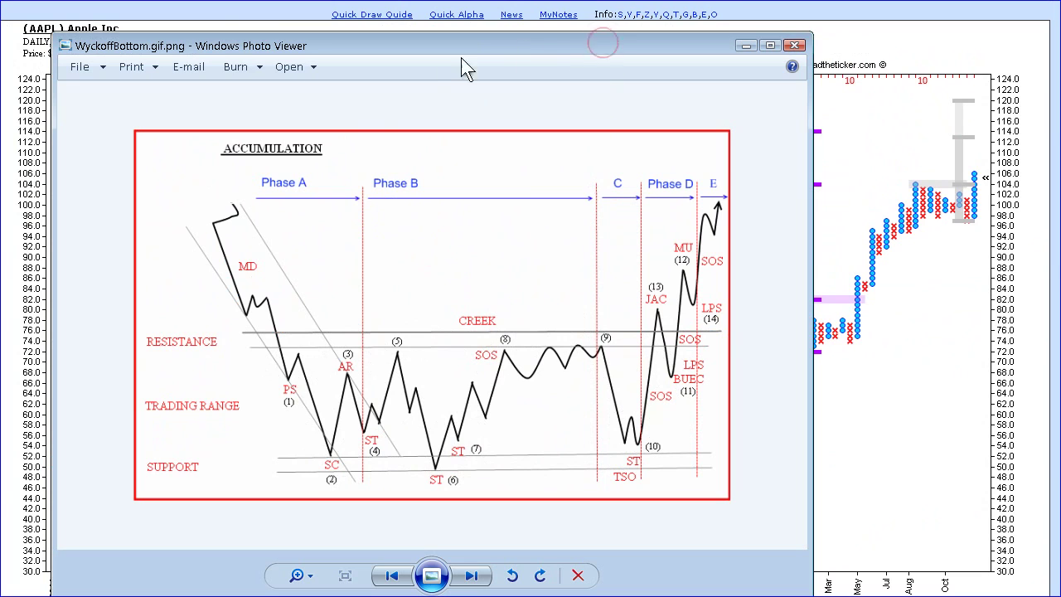
key("alt+F4")
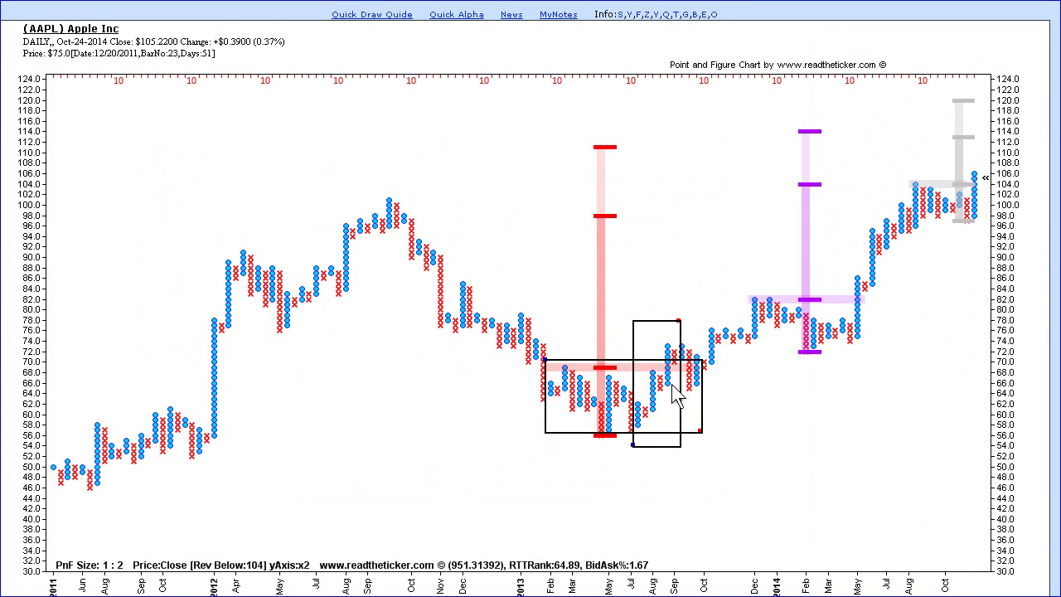
Step: Clear the drawn boxes and frame the 2013 trading range with two boxes, one ending near September and a wider one ending near October
left_click(527, 552)
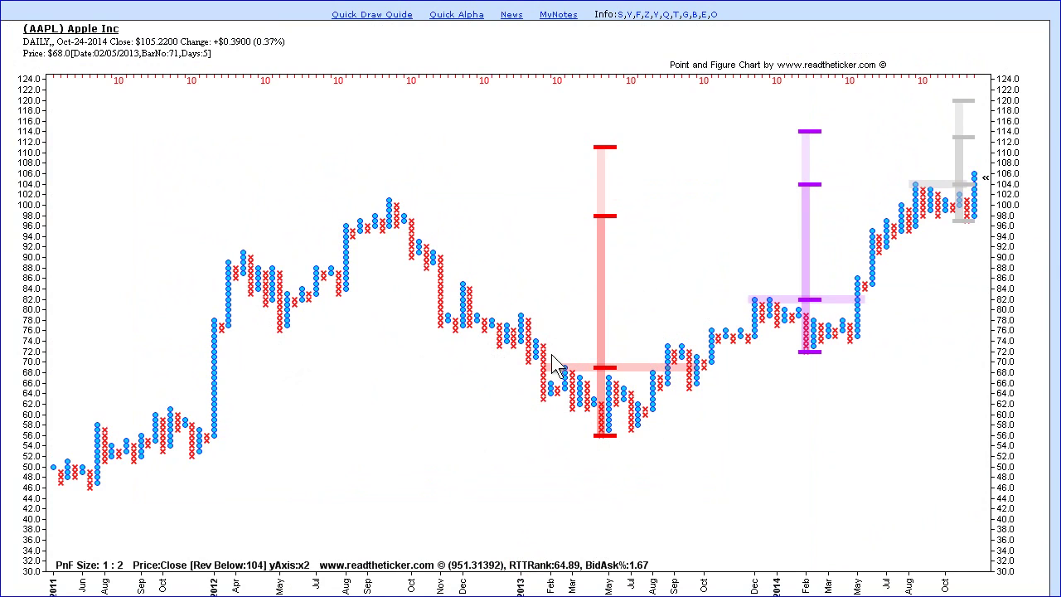
left_click(662, 437)
left_click(546, 354)
left_click(669, 438)
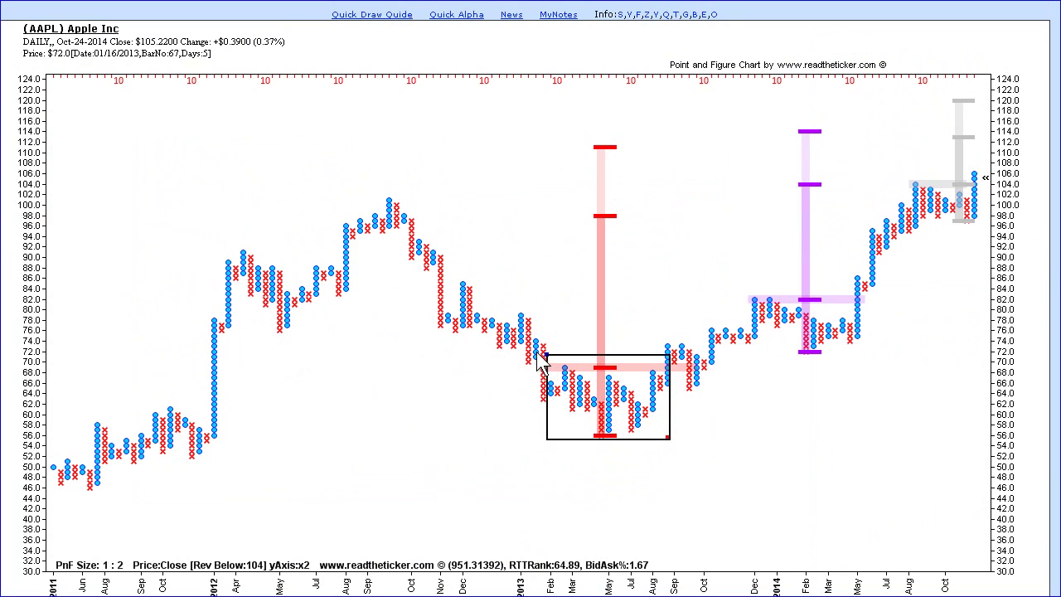
left_click(699, 438)
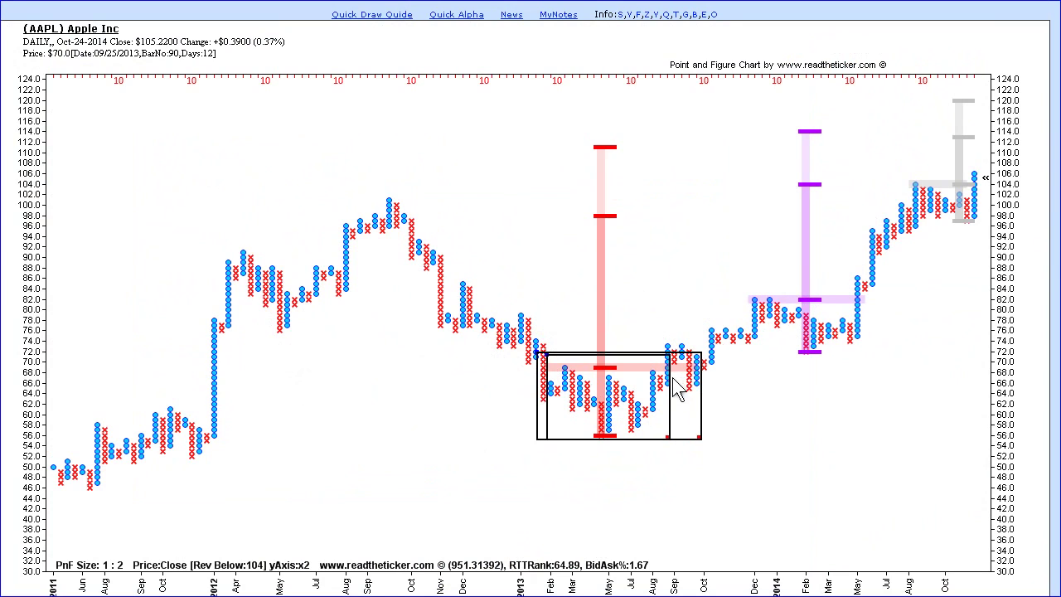
Step: Clear the range boxes and draw a box in the blank area below the late-2012 decline, from about 59 to 45
left_click(770, 441)
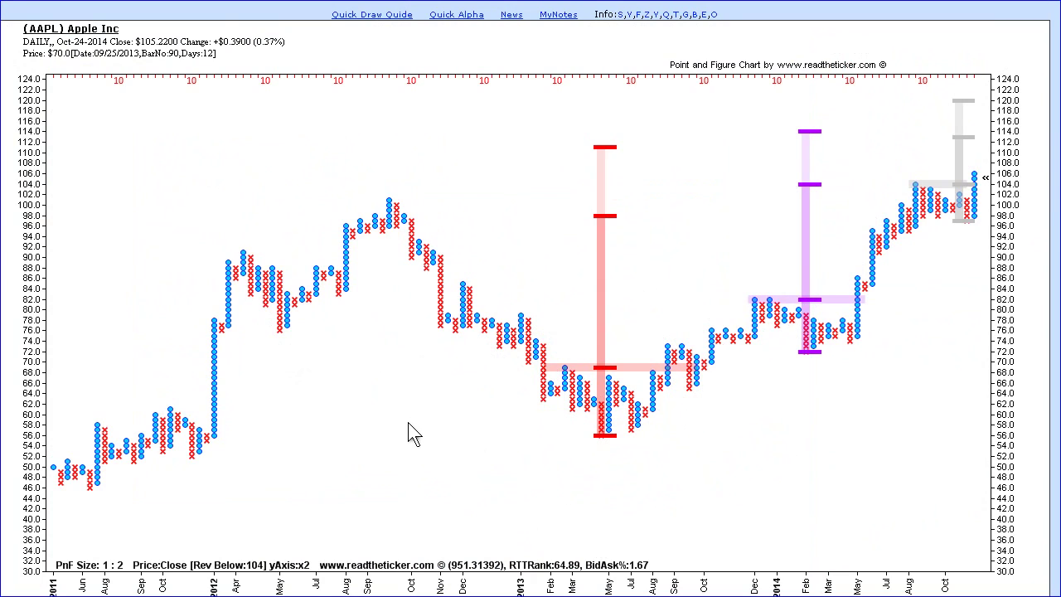
left_click(519, 492)
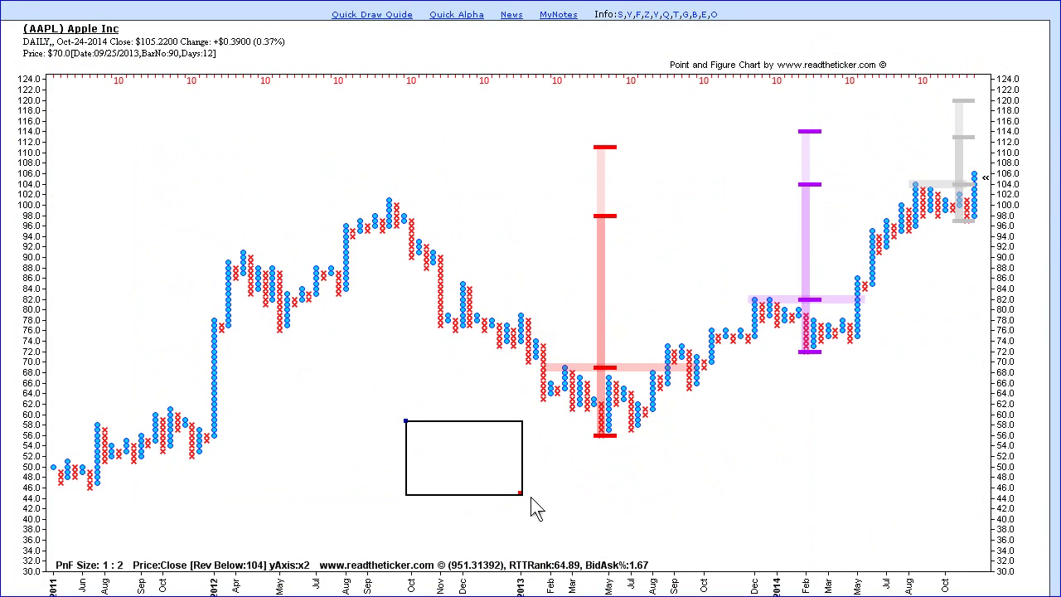
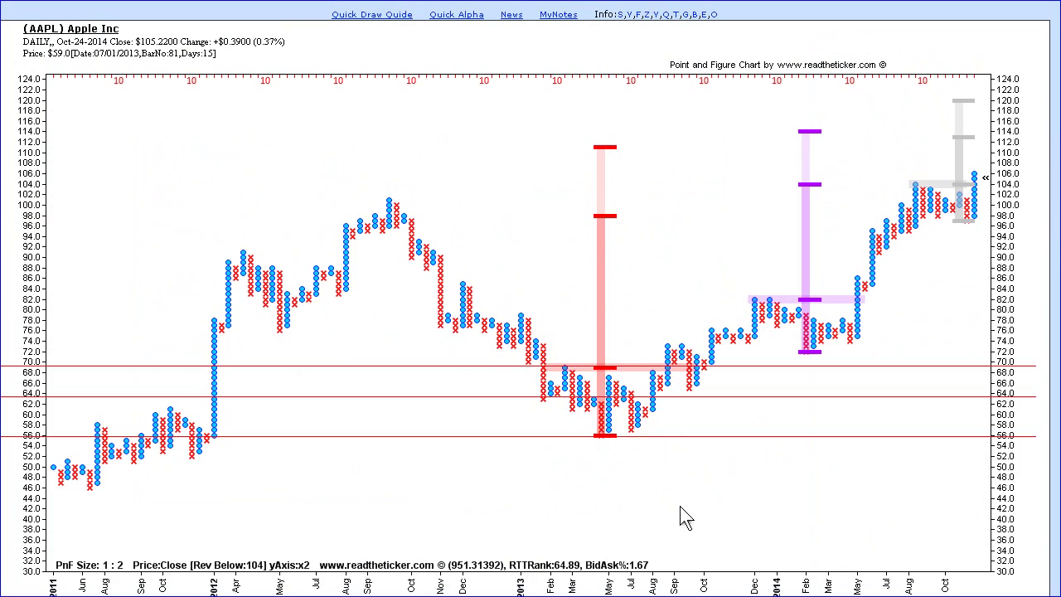
Step: Clear the horizontal lines and box the three trading ranges that form the causes of the red, purple and grey projections
left_click(678, 508)
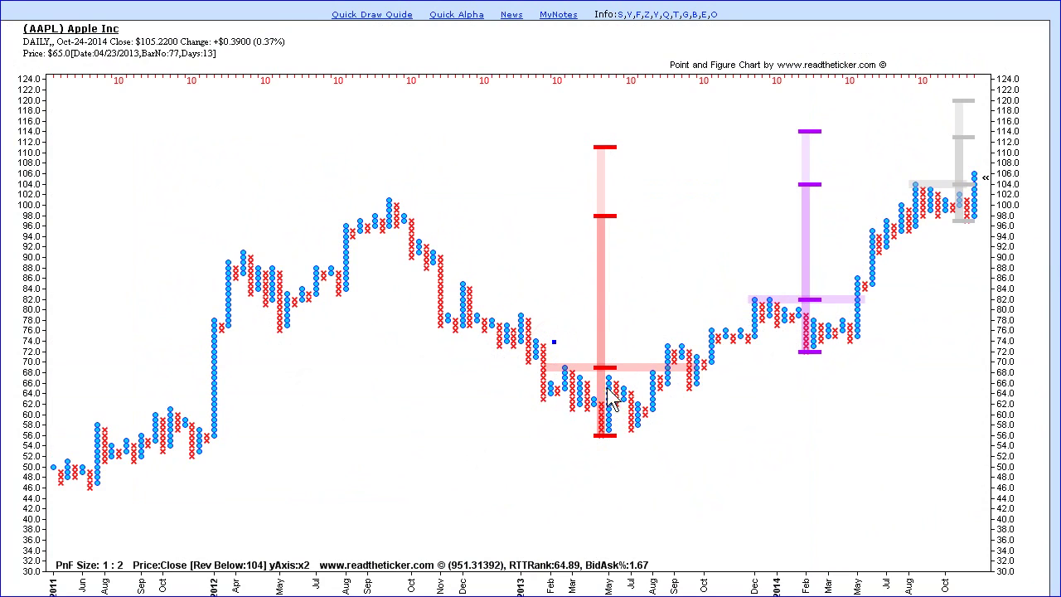
left_click(666, 440)
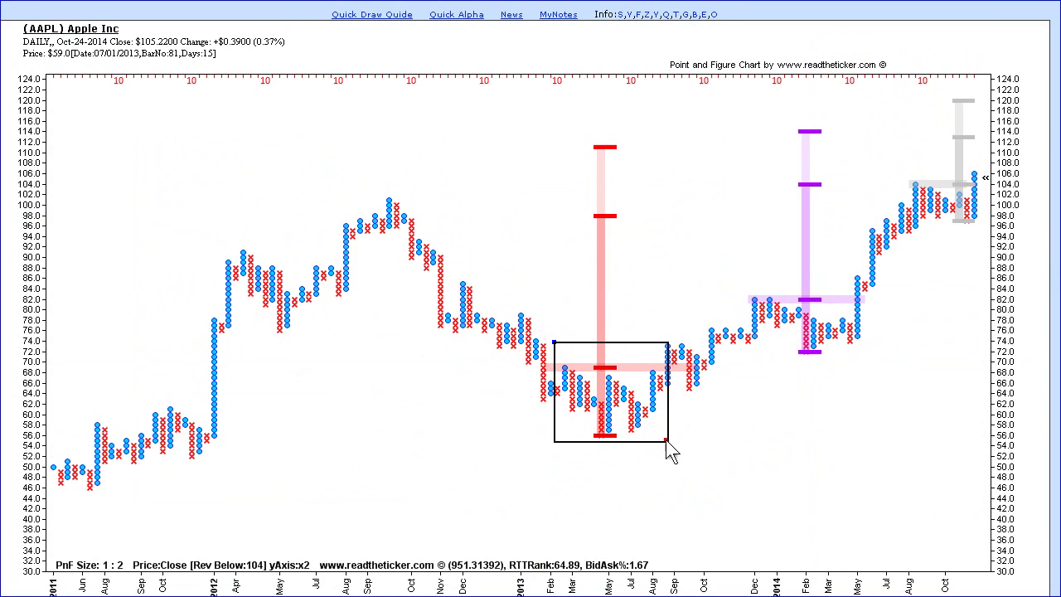
left_click(736, 275)
left_click(861, 346)
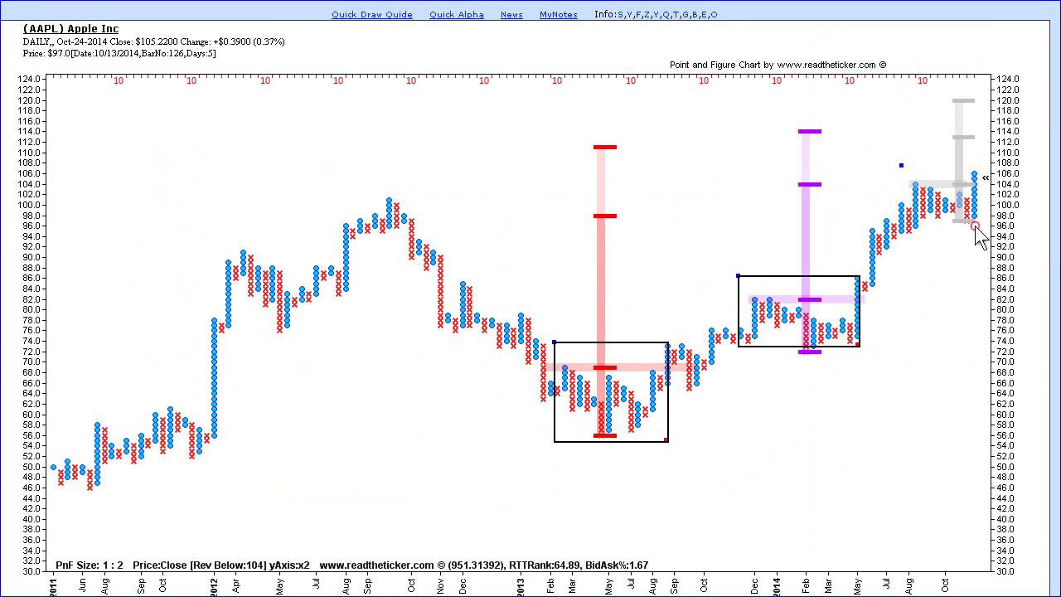
left_click(978, 227)
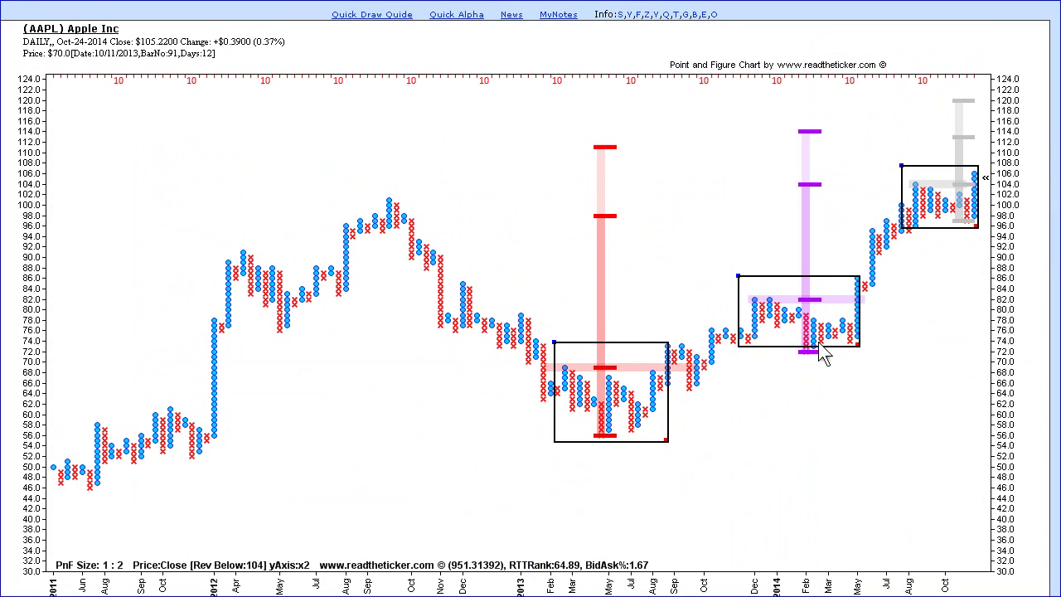
Step: Clear the range boxes and box the vertical red price projection from about 114 down to 57
left_click(726, 471)
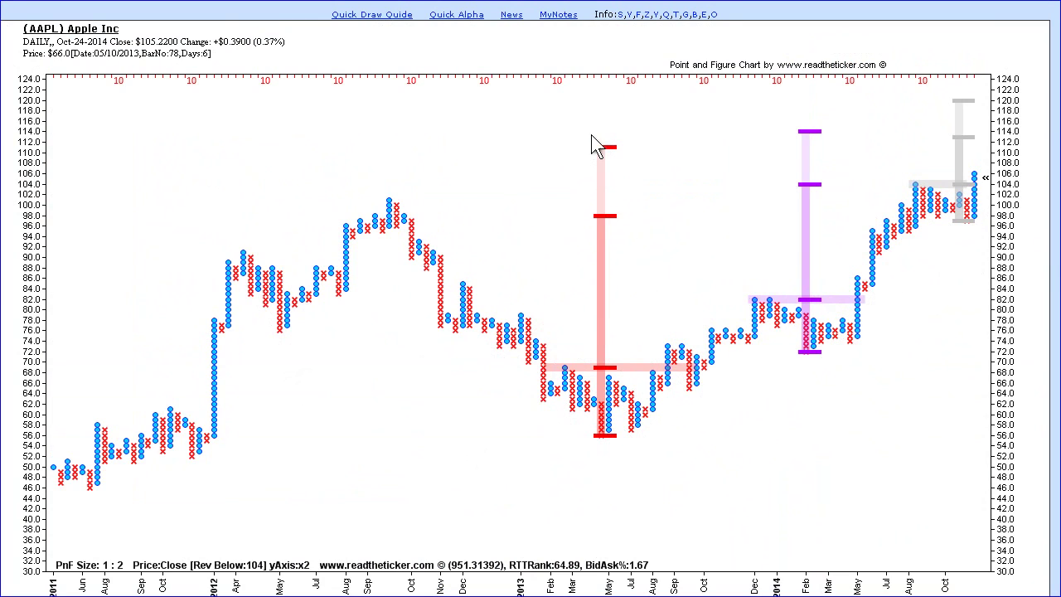
mouse_move(573, 132)
left_mouse_down()
mouse_move(646, 315)
mouse_move(635, 440)
mouse_move(632, 431)
left_mouse_up()
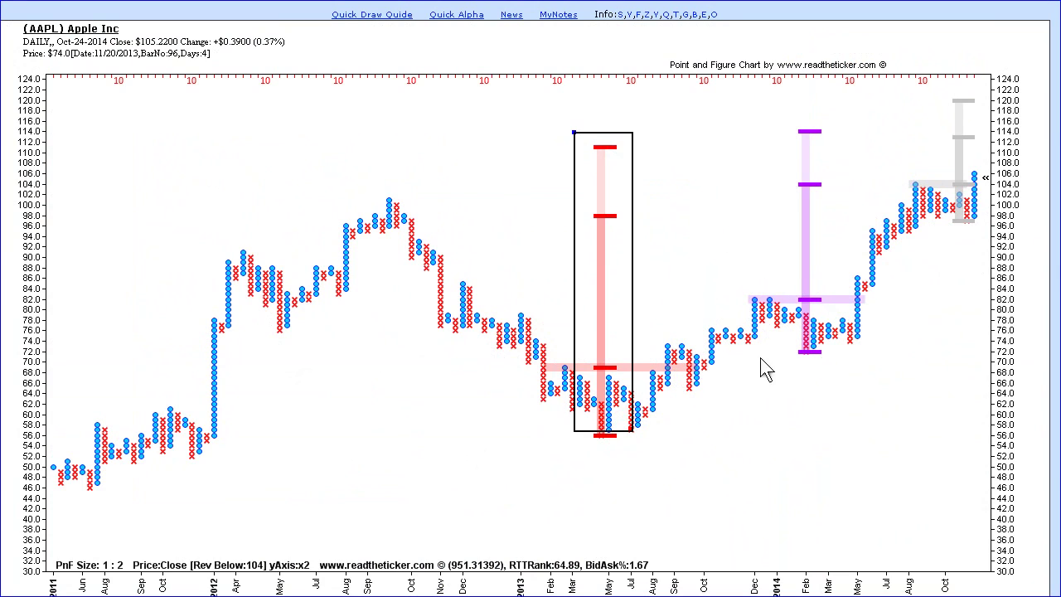
Step: Clear the red projection box and box the mid-2013 range from about 73 to 58 and the early-2014 range from about 85 to 73
left_click(707, 448)
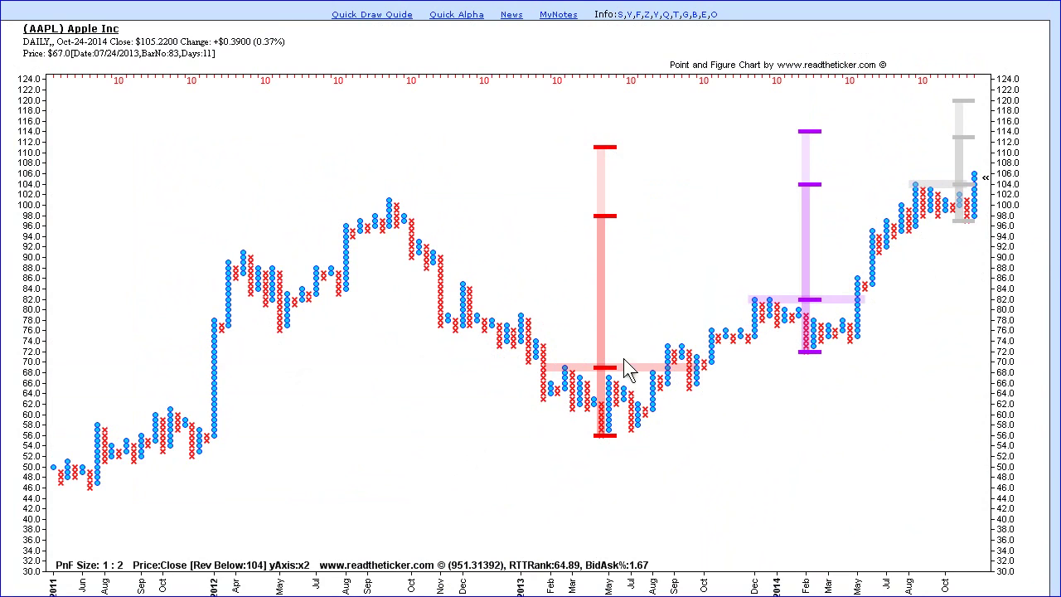
mouse_move(551, 347)
left_mouse_down()
mouse_move(630, 425)
mouse_move(665, 422)
left_mouse_up()
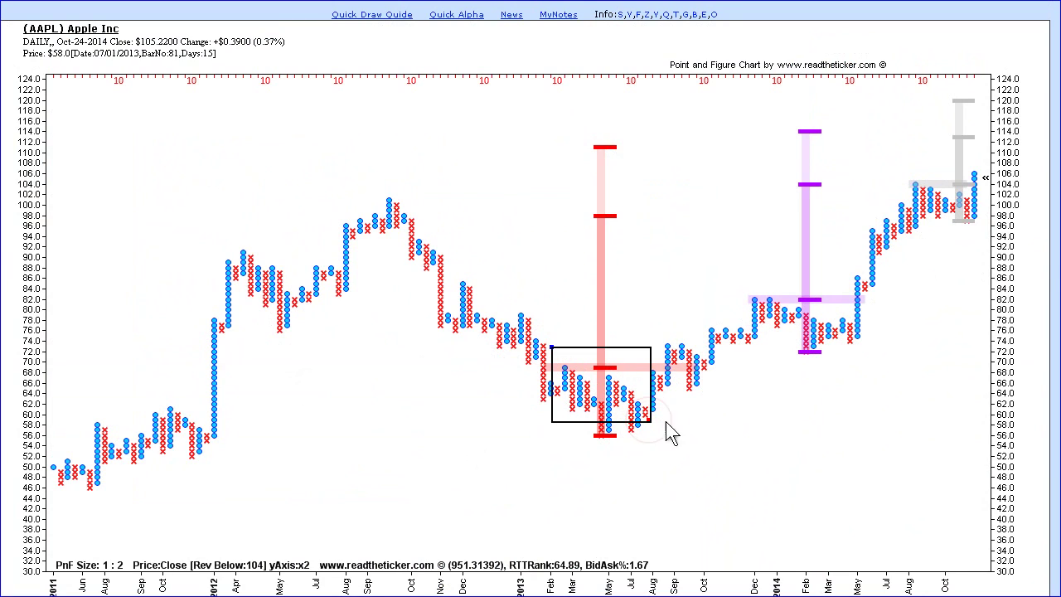
left_click(734, 282)
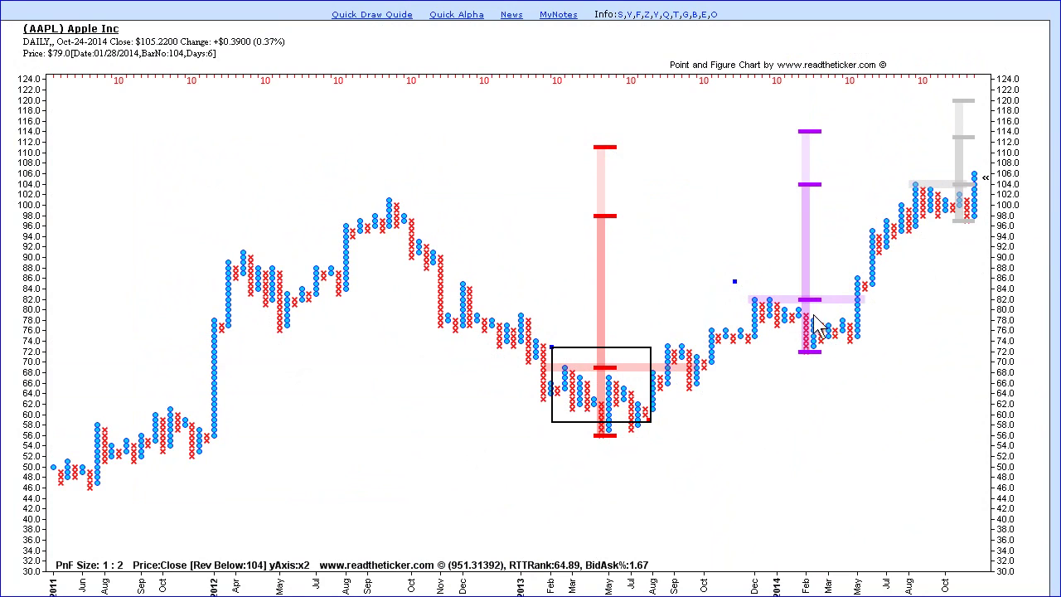
left_click(845, 347)
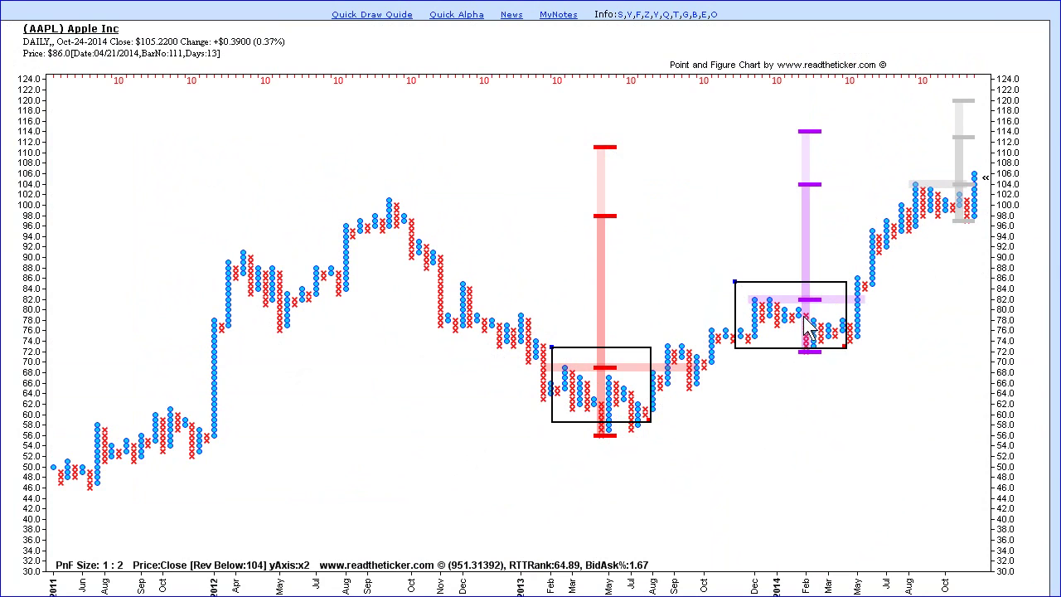
Step: Clear both range boxes and frame the purple projection's trading range with a single box from about 84 to 73
left_click(744, 456)
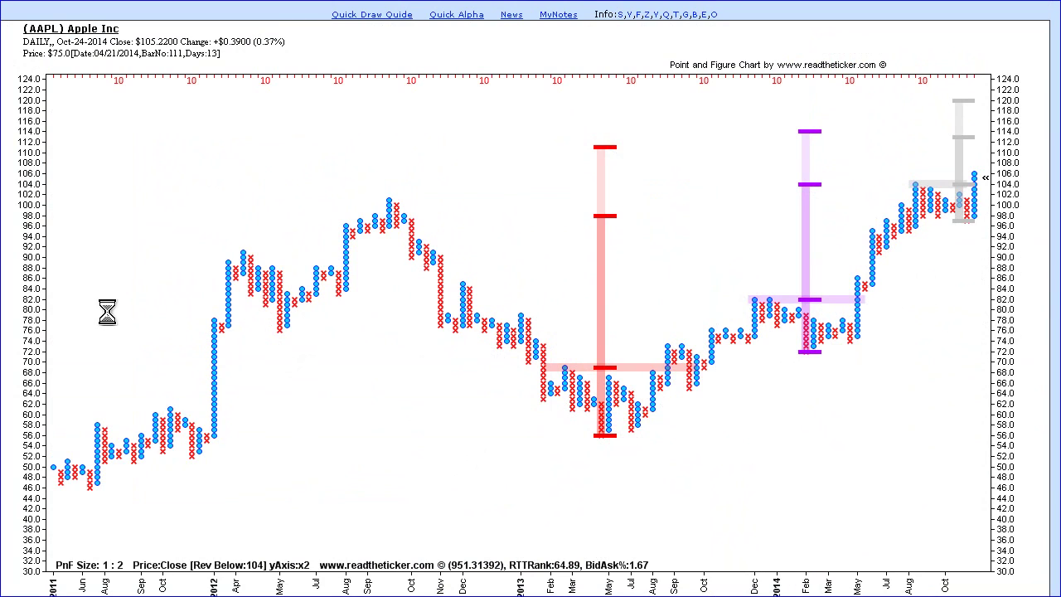
scroll(107, 311, "down", 1)
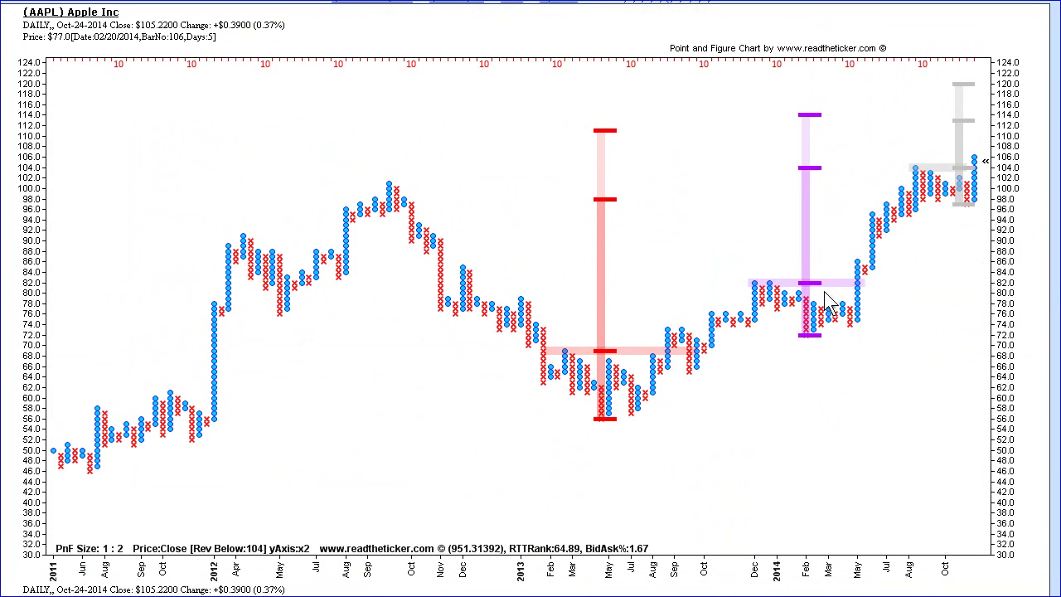
left_click(747, 272)
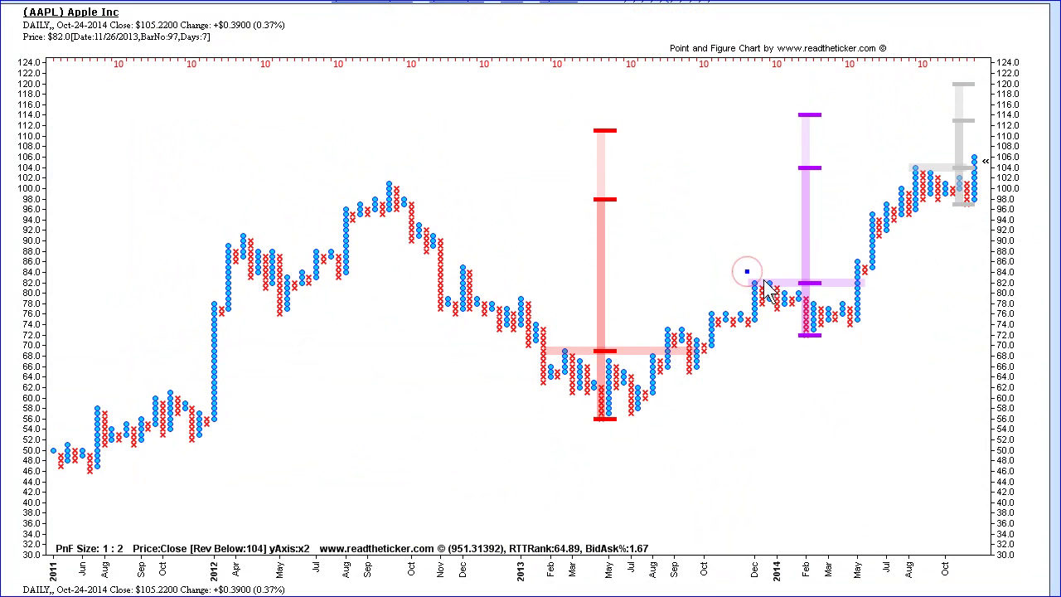
left_click(859, 330)
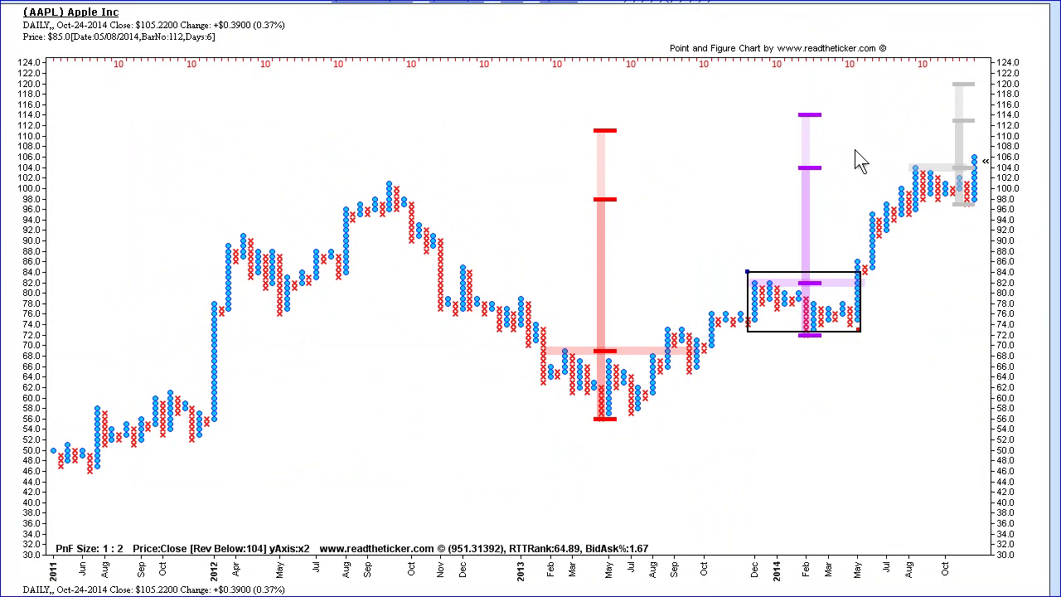
Step: Draw horizontal lines at about 115 and 97, and replace all drawings with horizontal lines at about 101 and 118
left_click(627, 111)
left_click(643, 202)
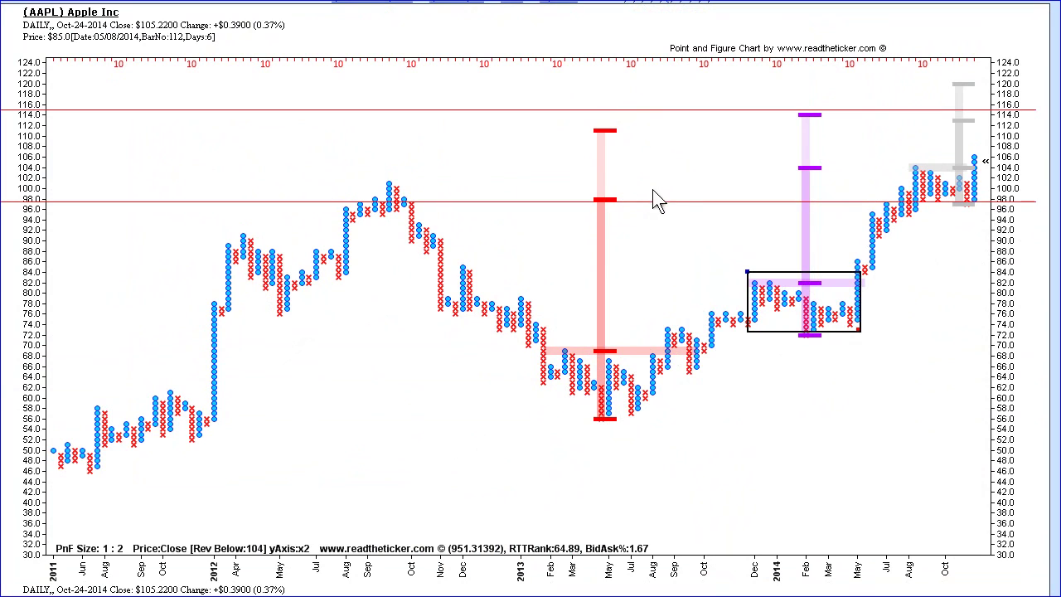
left_click(676, 167)
left_click(648, 183)
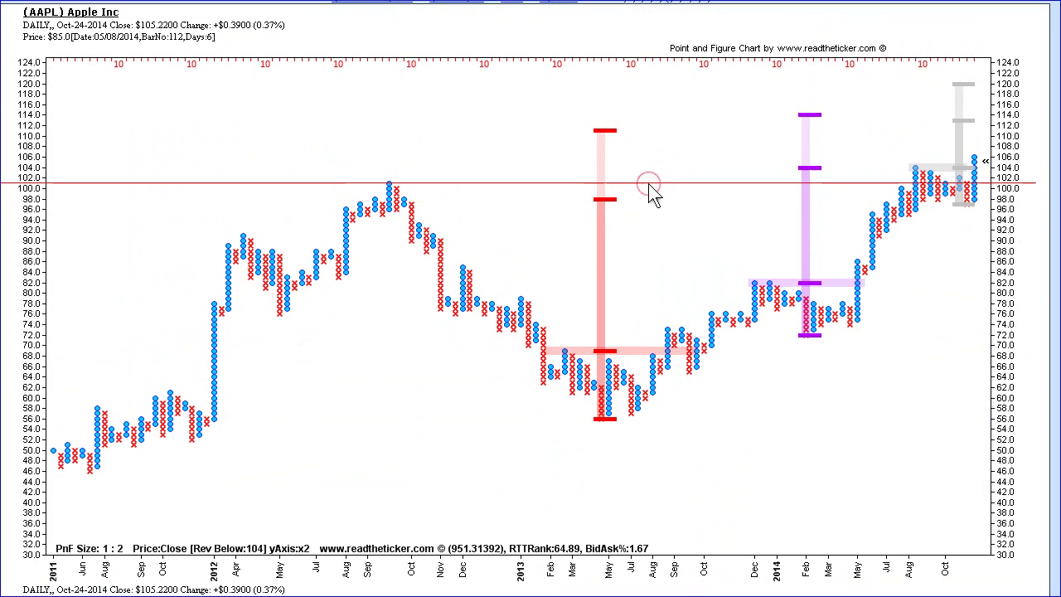
left_click(680, 94)
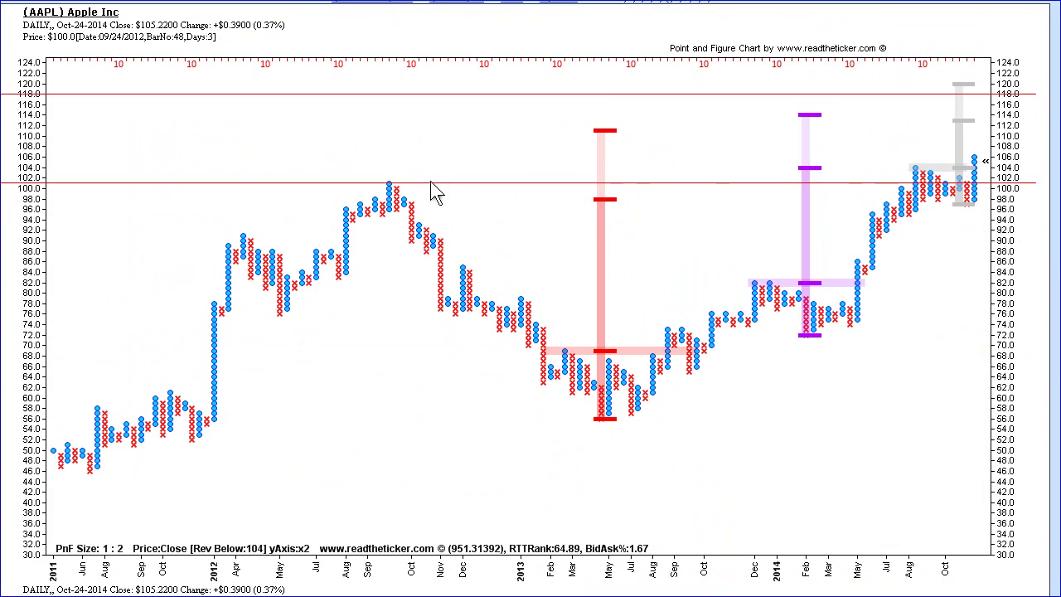
Step: Clear the horizontal lines and mark the October 2014 upswing at the end of the daily chart below
left_click(864, 251)
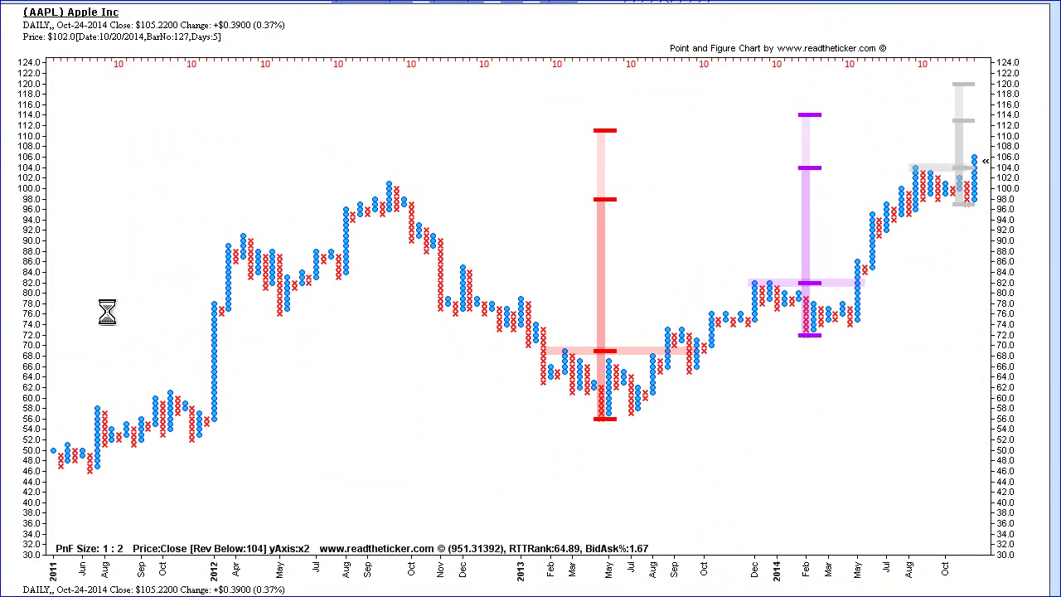
scroll(107, 311, "down", 5)
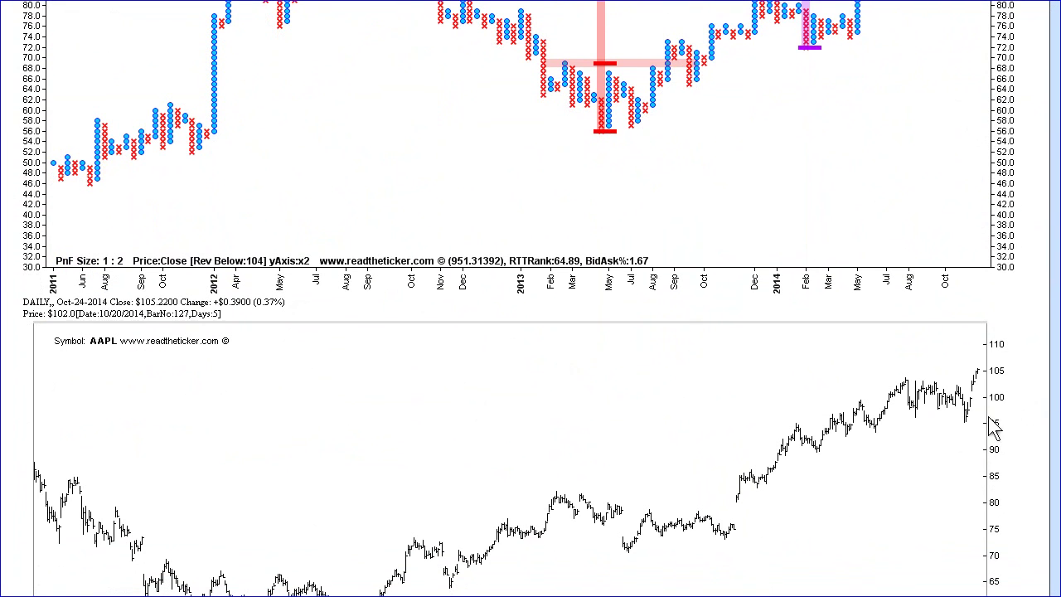
left_click(961, 429)
left_click(989, 365)
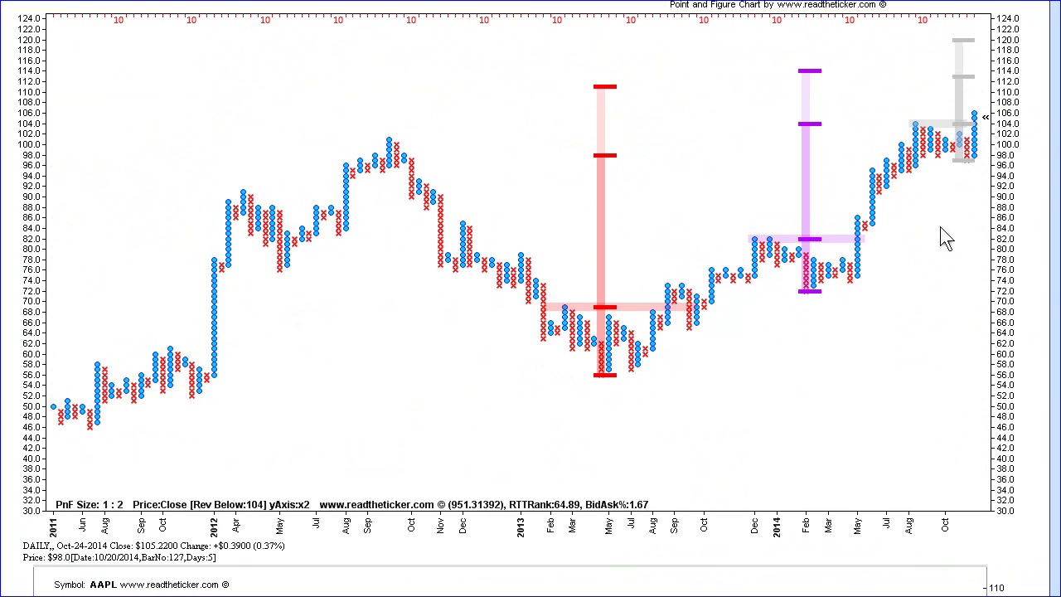
scroll(107, 311, "down", 4)
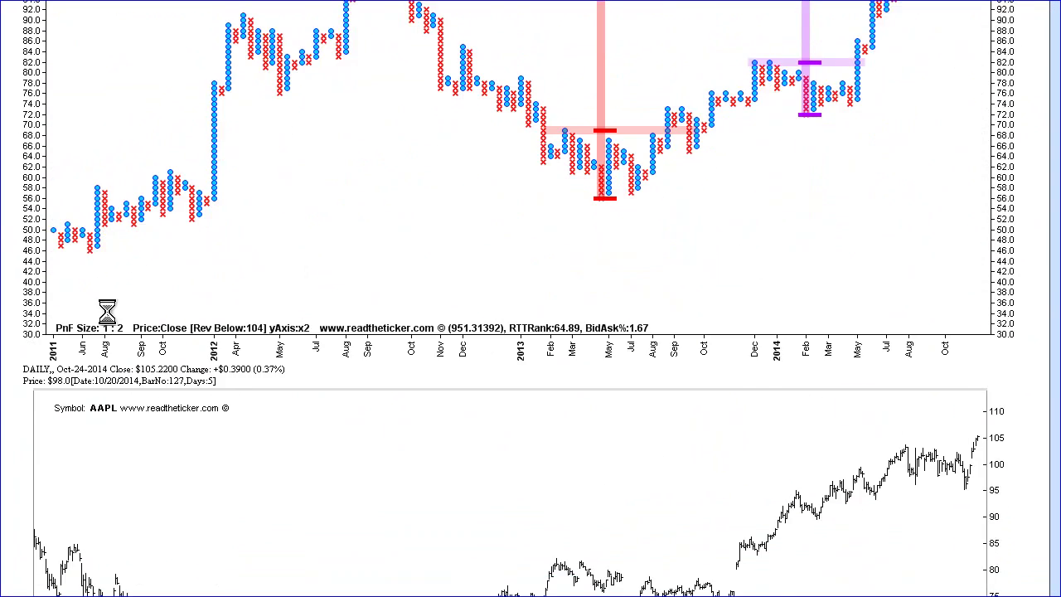
scroll(107, 311, "up", 3)
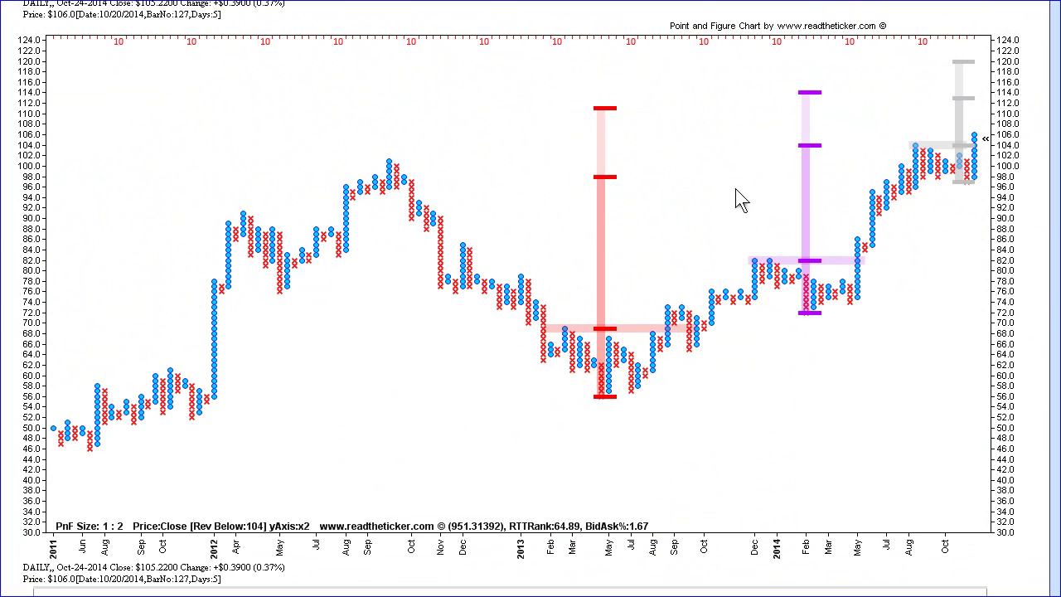
Step: Mark the grey projection's trading range with horizontal lines at about 106 and 96, and clear the lines
left_click(658, 143)
left_click(692, 84)
left_click(910, 132)
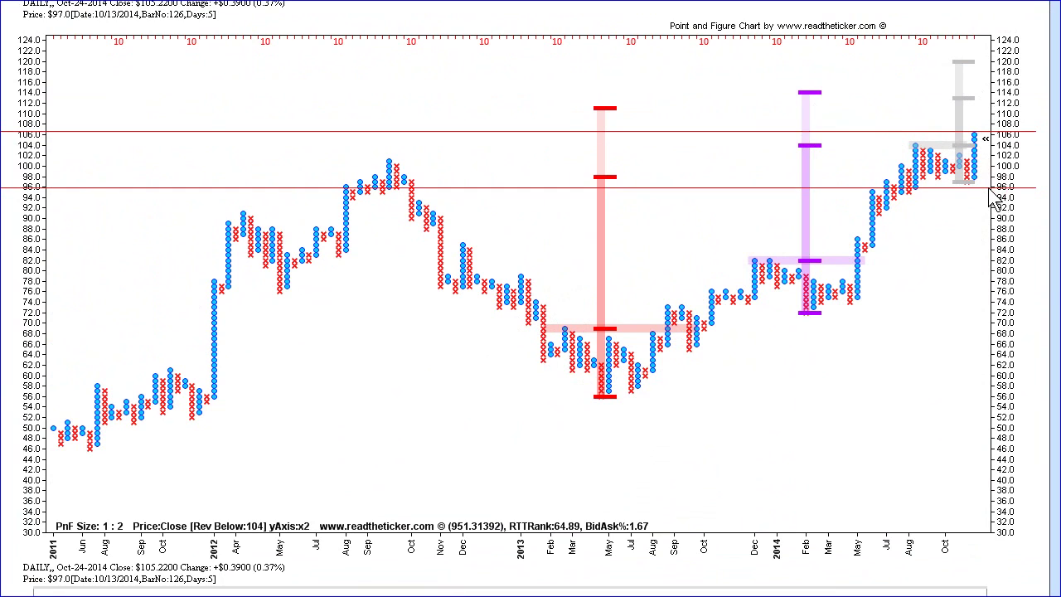
left_click(988, 187)
left_click(955, 216)
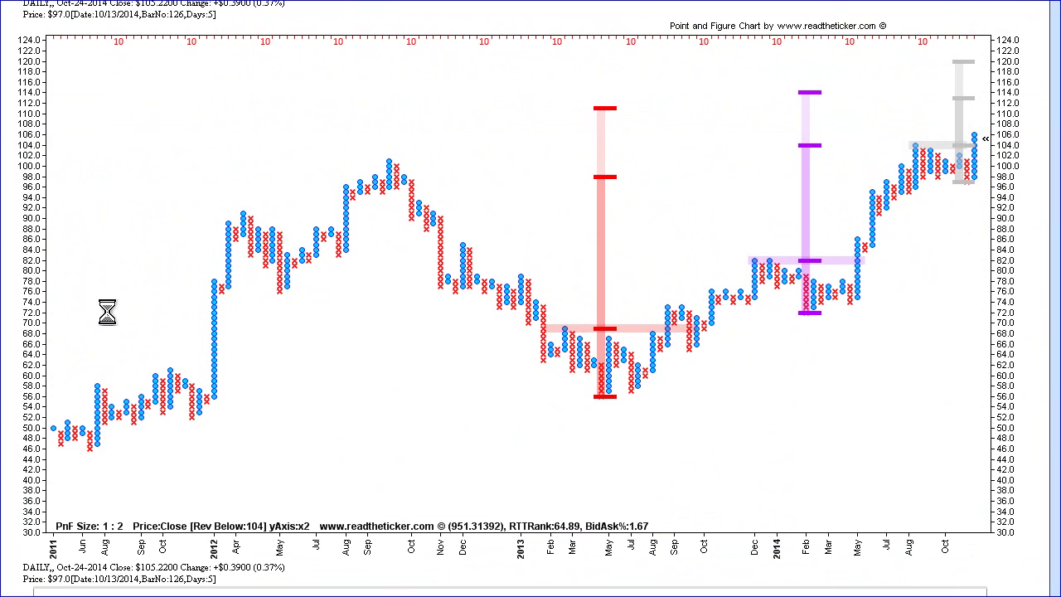
Step: Examine the Effect date and y1 price of Cause1 in the Wyckoff Count Projection settings below the charts
scroll(107, 311, "down", 5)
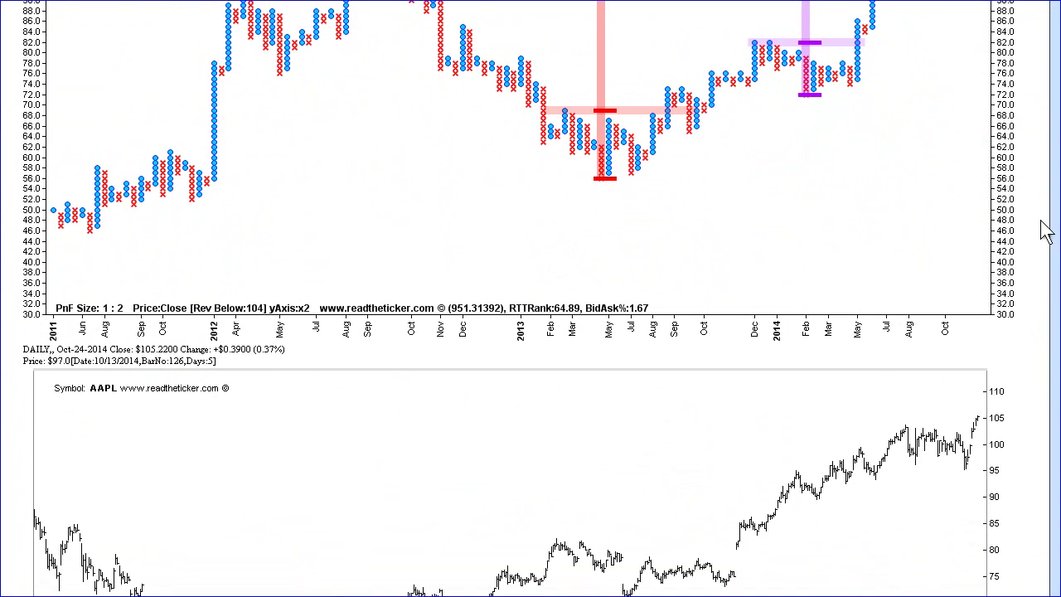
scroll(1044, 232, "up", 5)
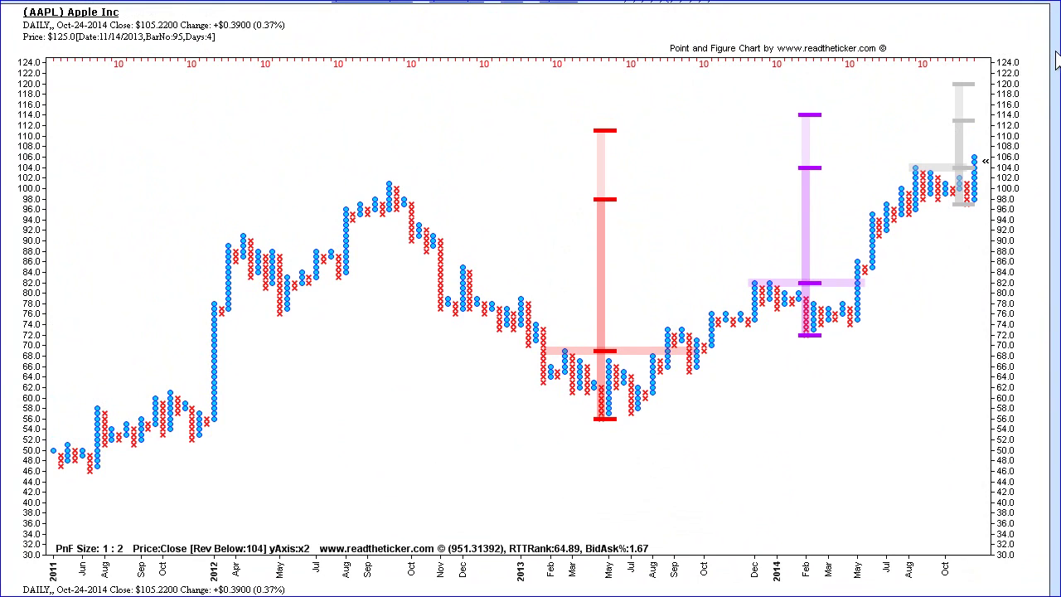
scroll(1056, 59, "down", 20)
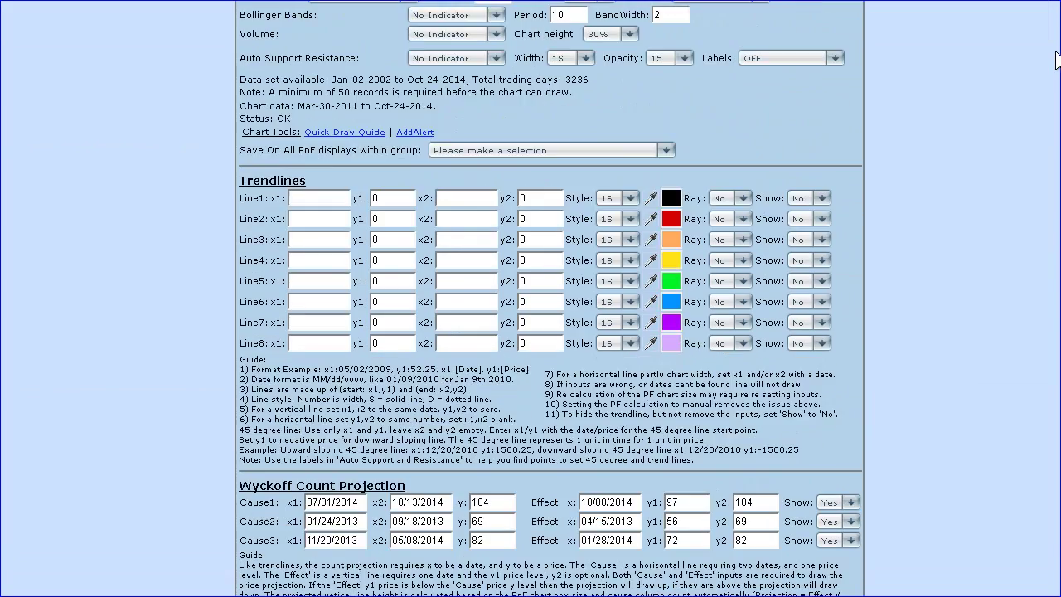
scroll(1056, 60, "down", 1)
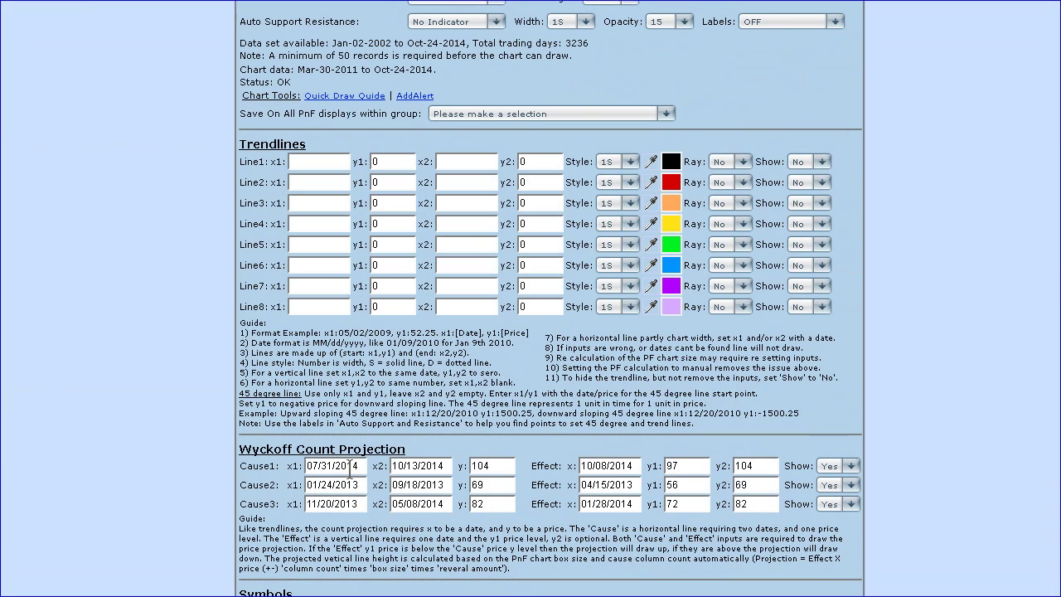
double_click(634, 465)
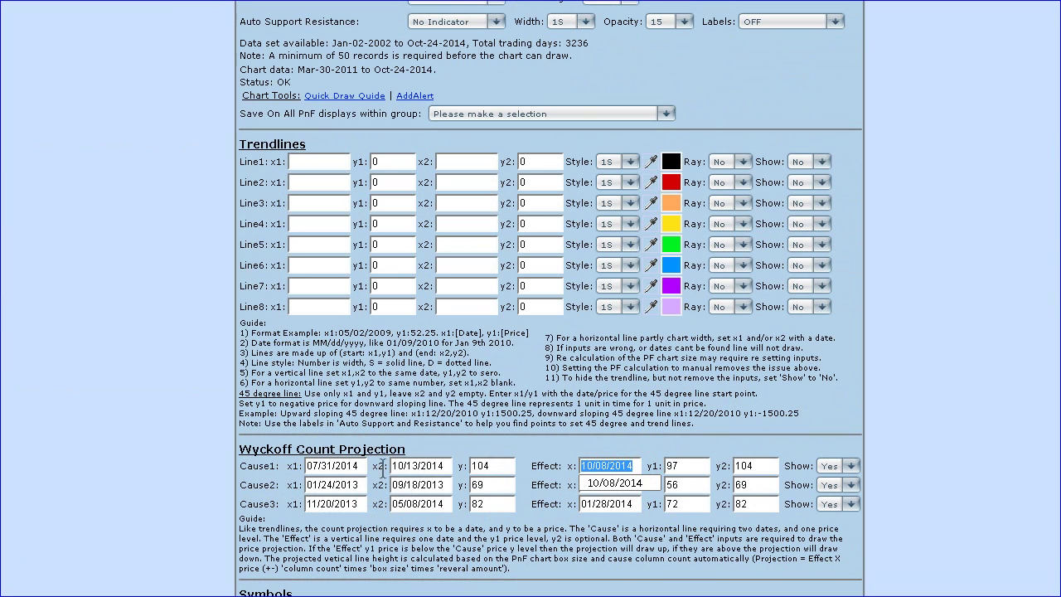
left_click(699, 462)
double_click(670, 464)
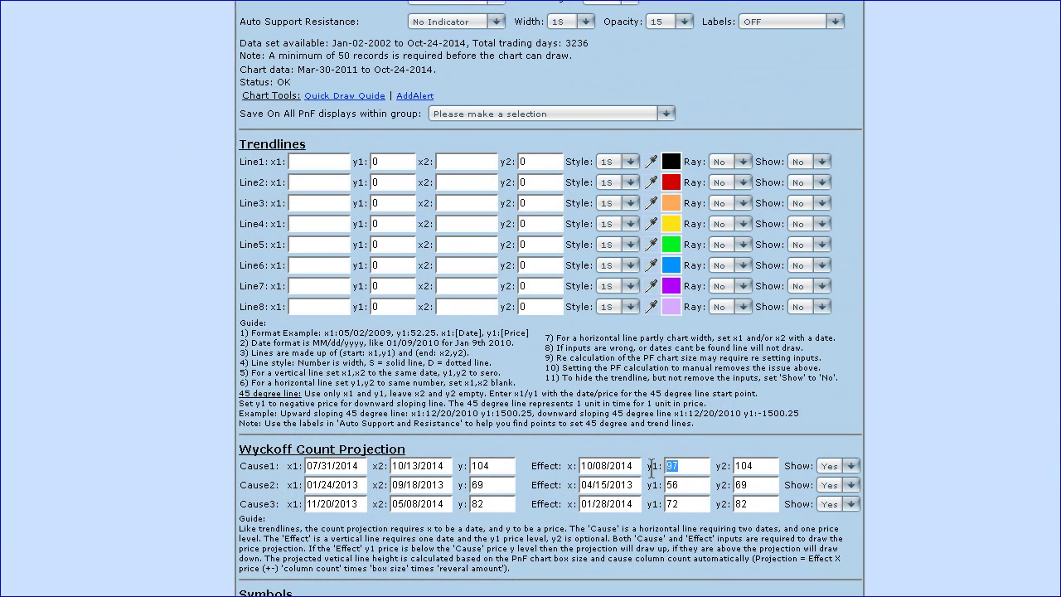
Step: Compare Cause1's y price with its Effect y1 and y2 prices, and highlight the count projection guide text
triple_click(486, 465)
double_click(686, 465)
left_click_drag(499, 479, 499, 472)
double_click(497, 469)
left_click_drag(761, 461, 730, 461)
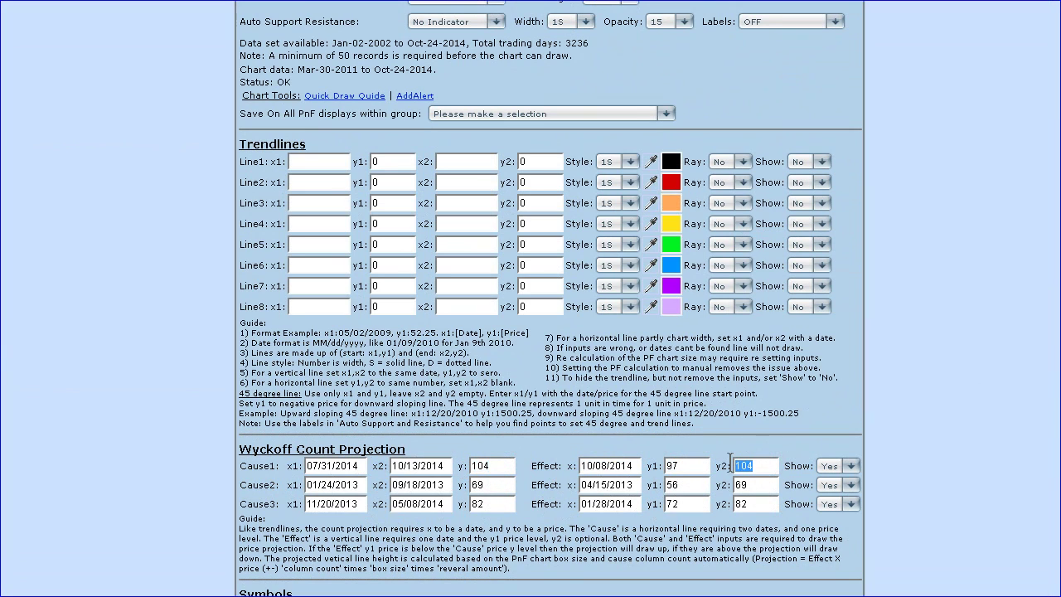
left_click(682, 466)
left_click_drag(557, 580, 270, 506)
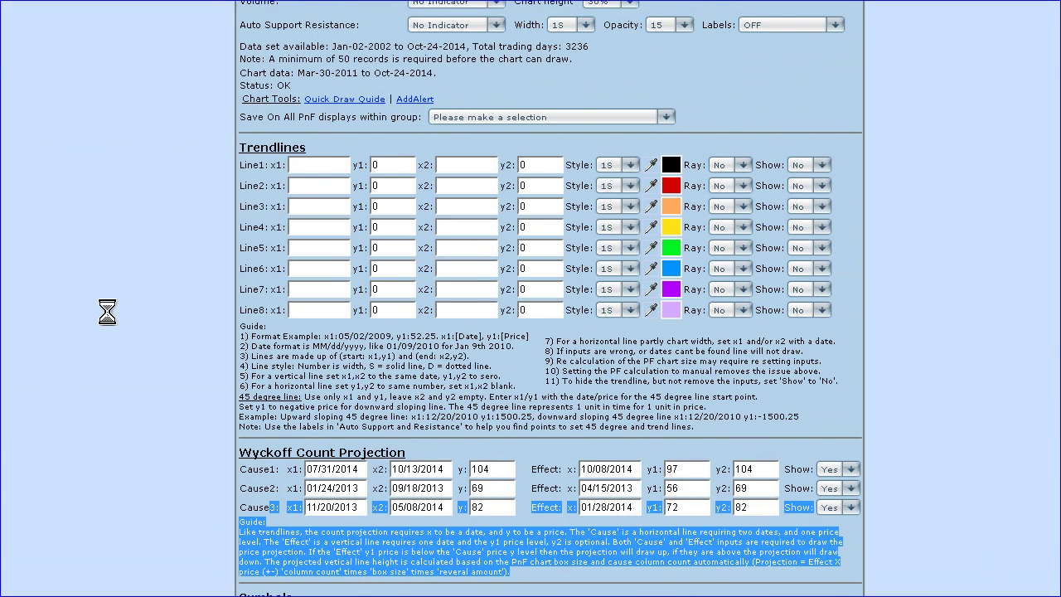
Step: Box the 2011 trading range from about 60 to 48 and the late-2012 top from about 101 to 88 on the Point and Figure chart
scroll(107, 312, "up", 15)
scroll(107, 312, "up", 3)
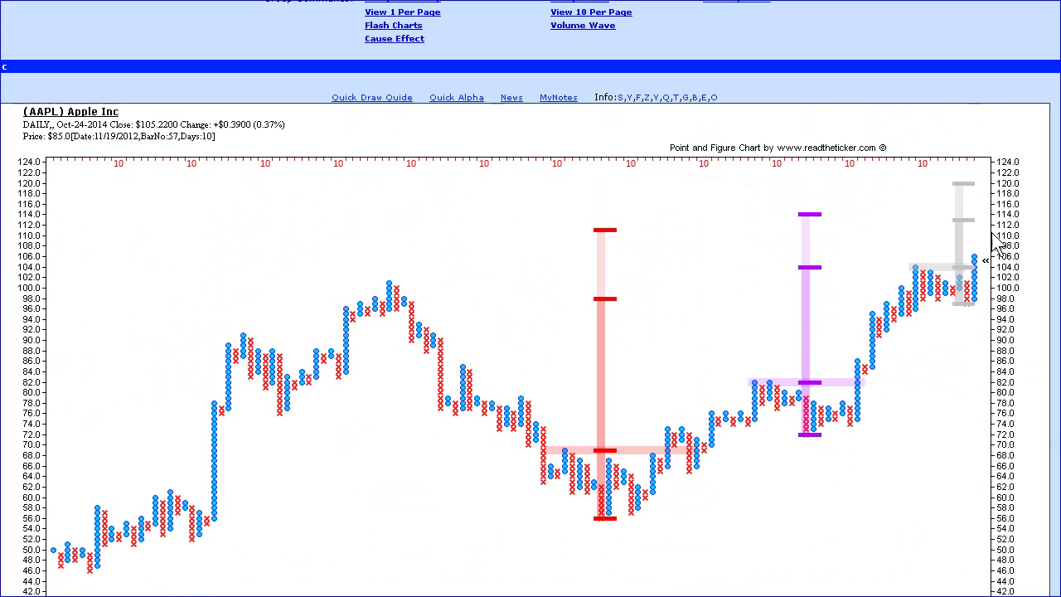
scroll(796, 306, "down", 2)
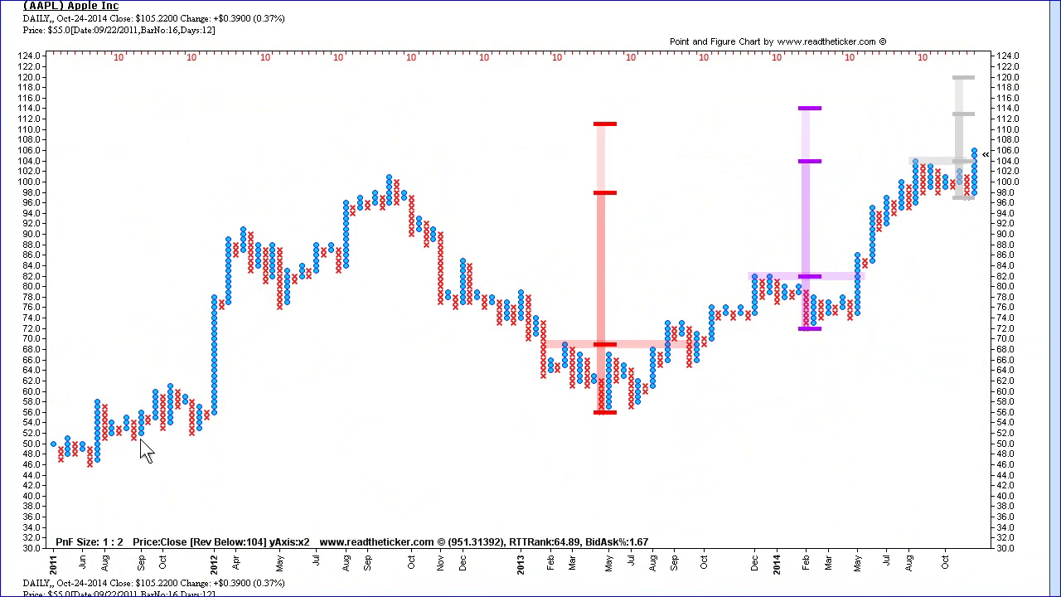
left_click(82, 390)
left_click(201, 454)
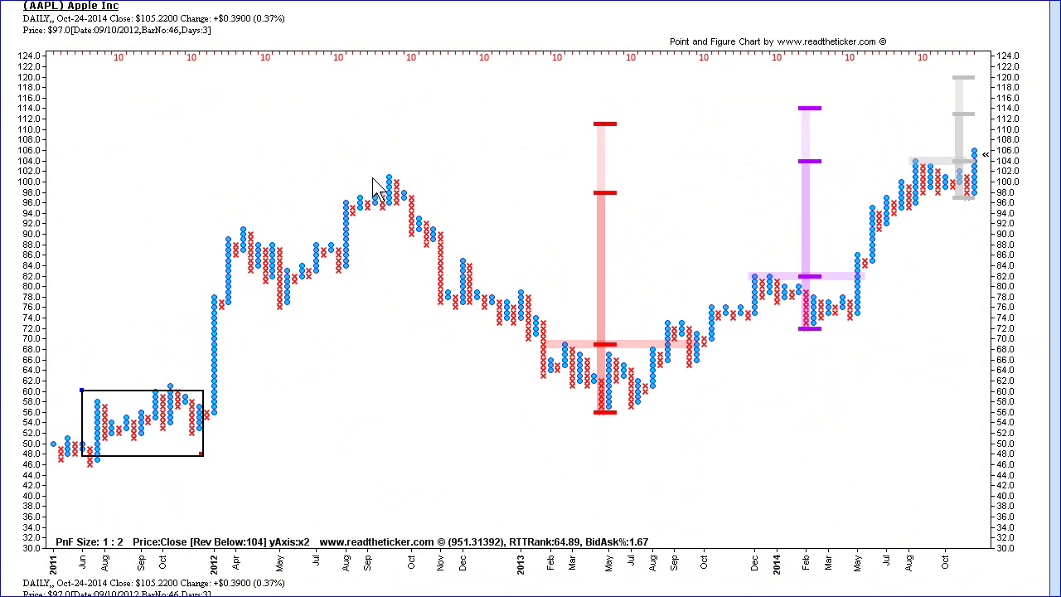
left_click(328, 183)
left_click(332, 175)
left_click(445, 247)
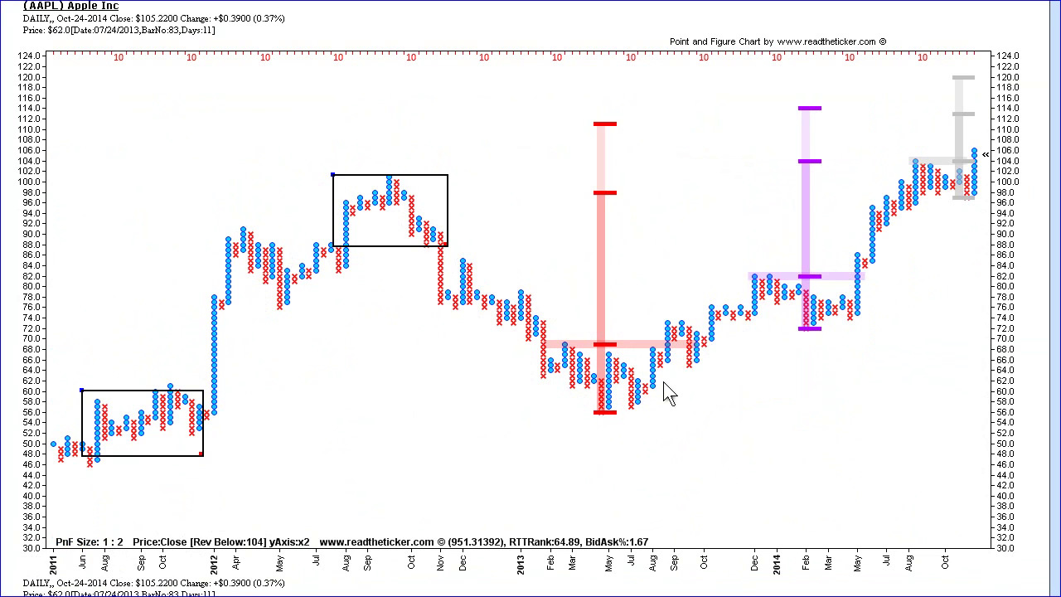
Step: Clear the boxes and reframe the 2011 trading range with a box from about 62 to 49 reaching into early 2012
left_click(341, 383)
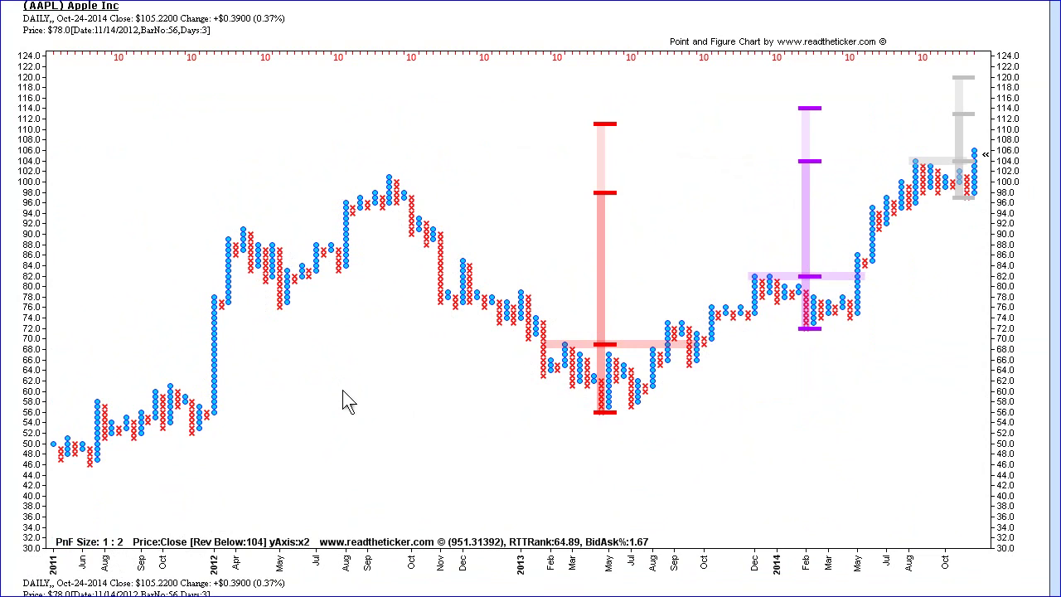
left_click(86, 377)
left_click(222, 448)
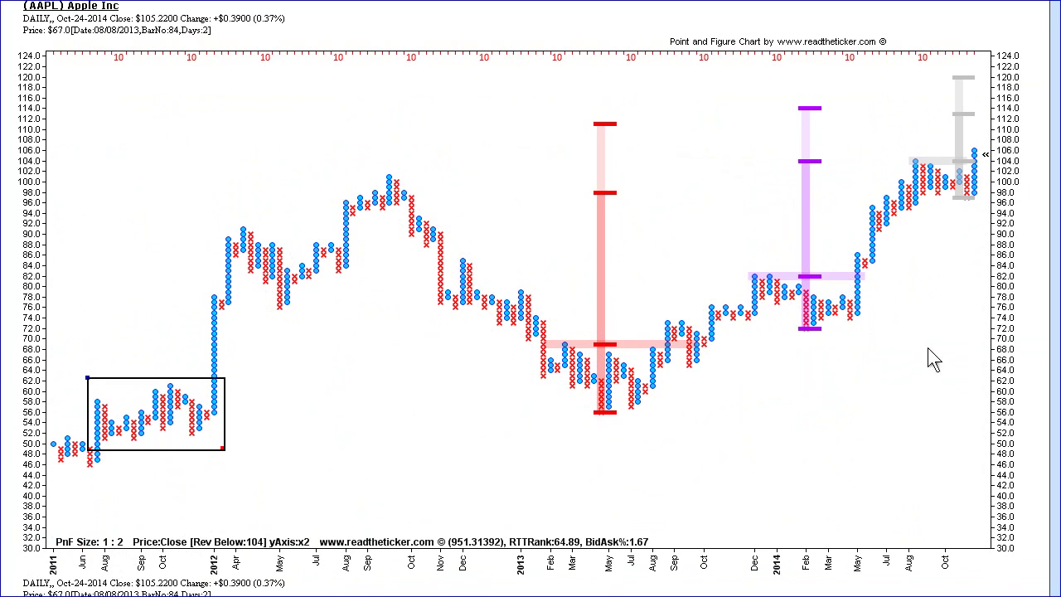
Step: Clear the 2011 range box and frame the whole 2012 top formation with a large box from about 104 to 72
left_click(389, 438)
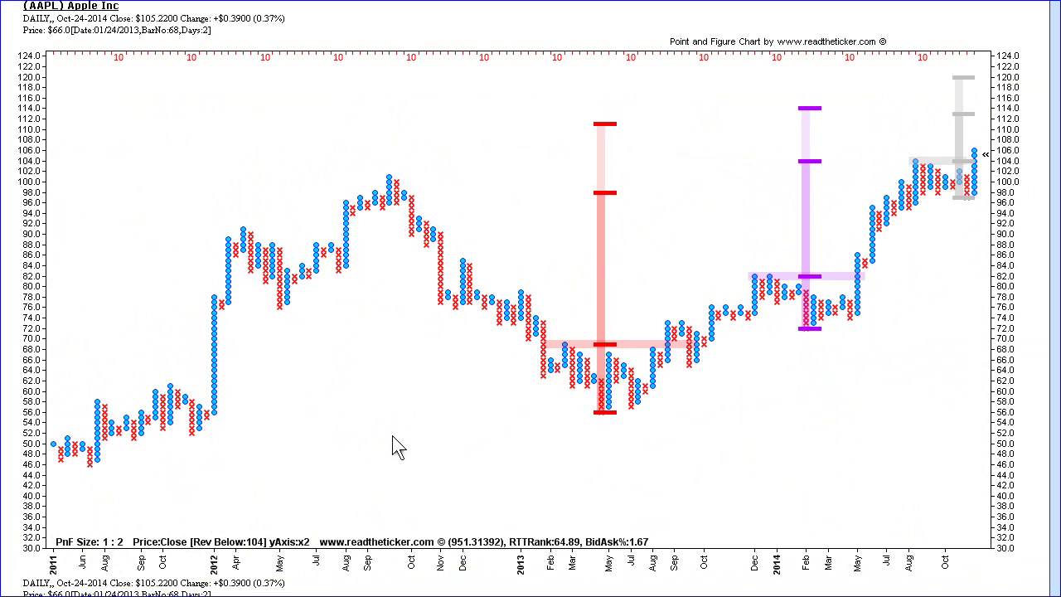
left_click(201, 162)
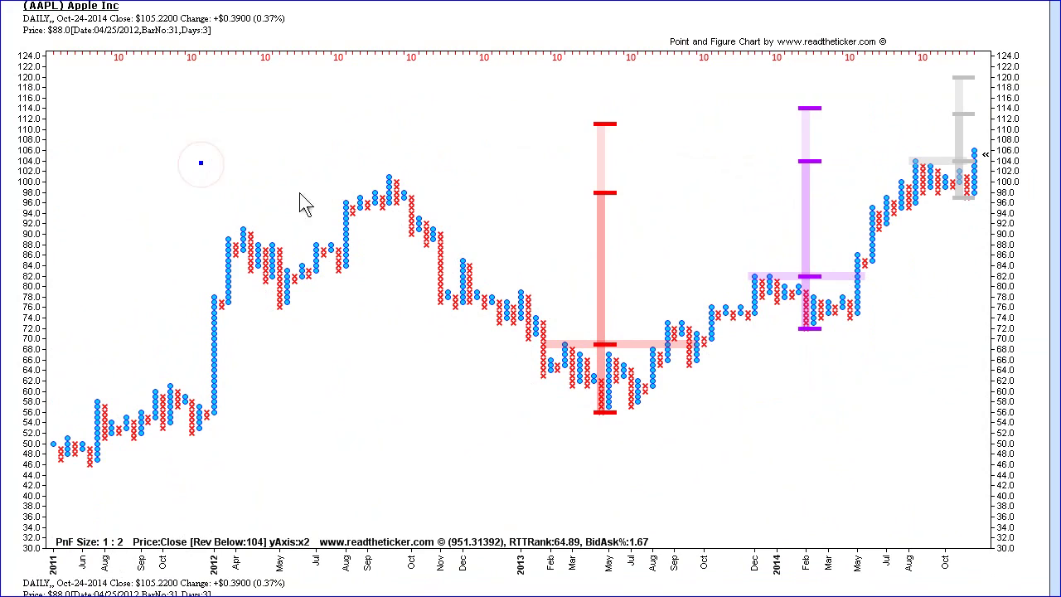
left_click(501, 326)
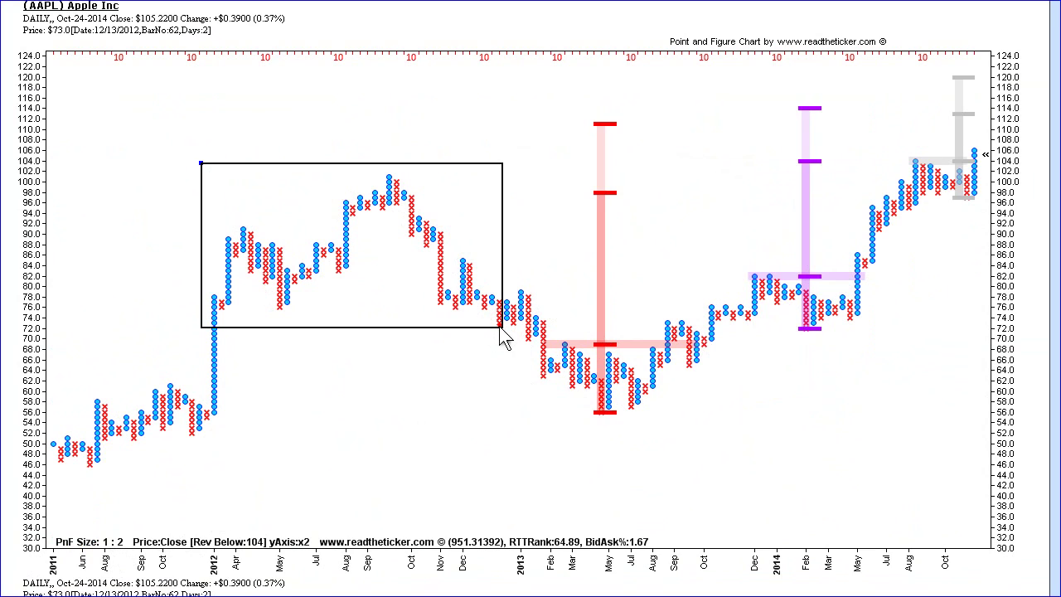
Step: Box the late-2012 top from about 101 to 89 and draw boxes beneath the price columns at about 65 to 55 and 35 to 32
left_click(445, 525)
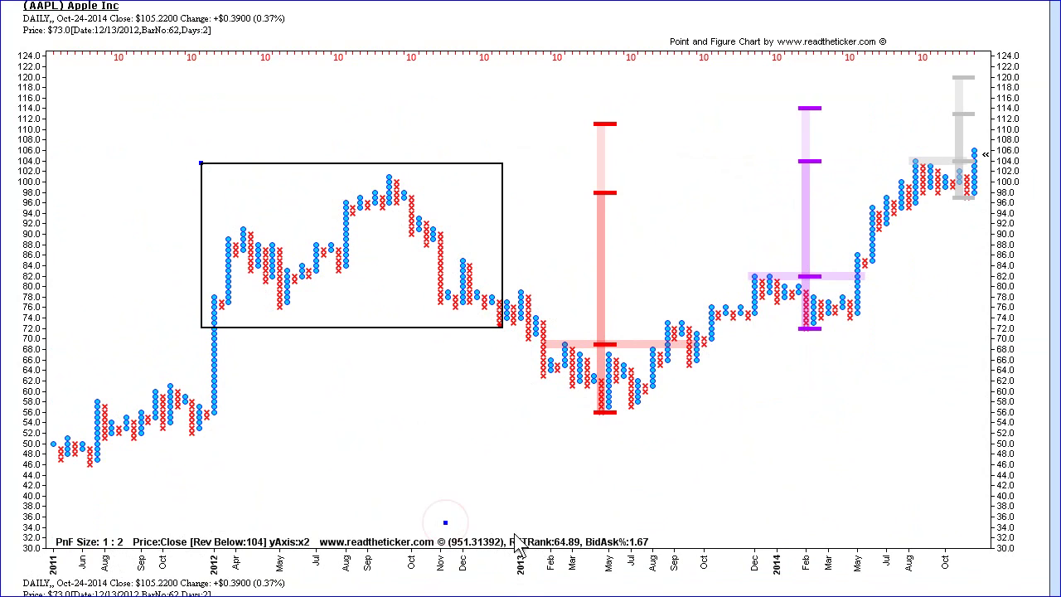
left_click(677, 538)
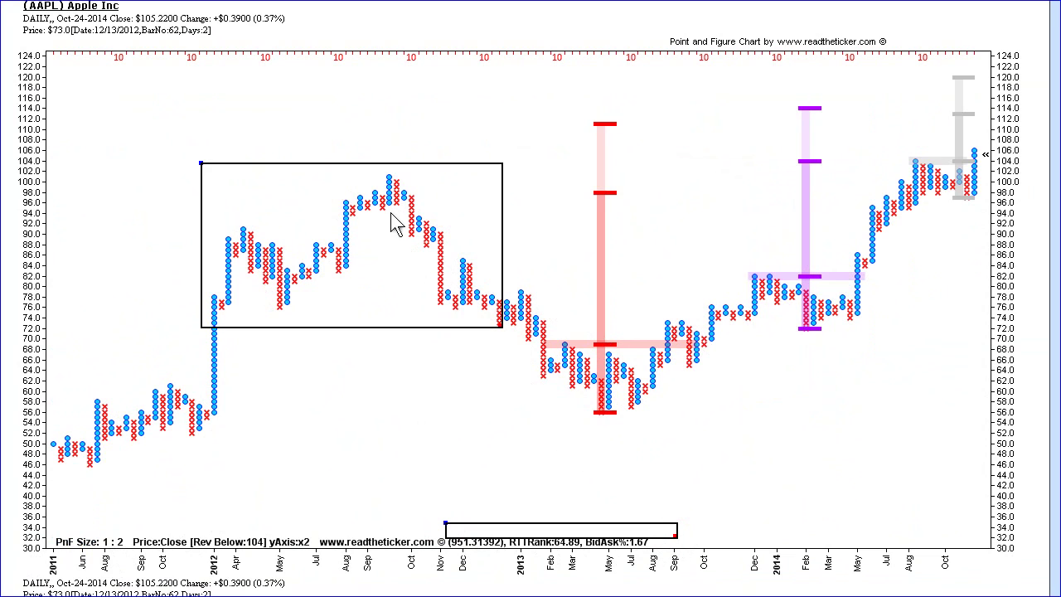
left_click(341, 175)
left_click(439, 238)
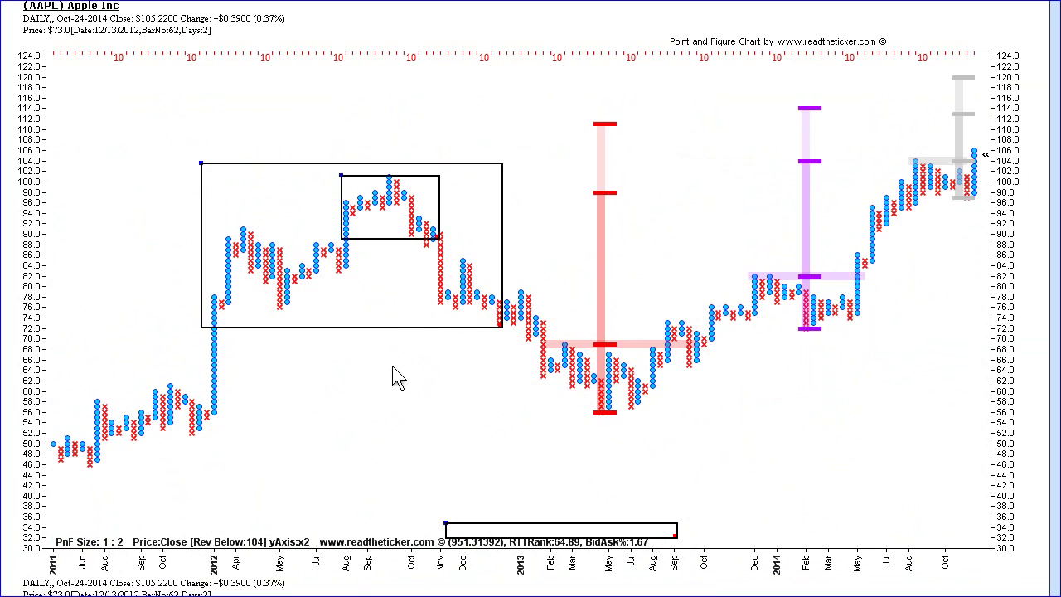
left_click(505, 416)
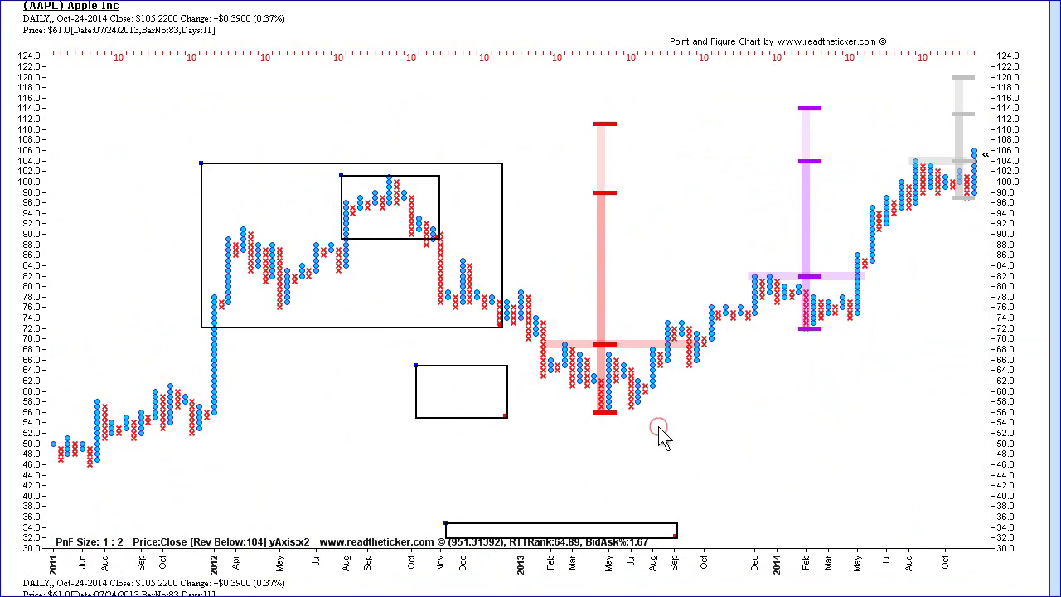
Step: Clear all boxes and bracket the early-2014 low under the purple projection with vertical lines at about January and late February 2014
key("Delete")
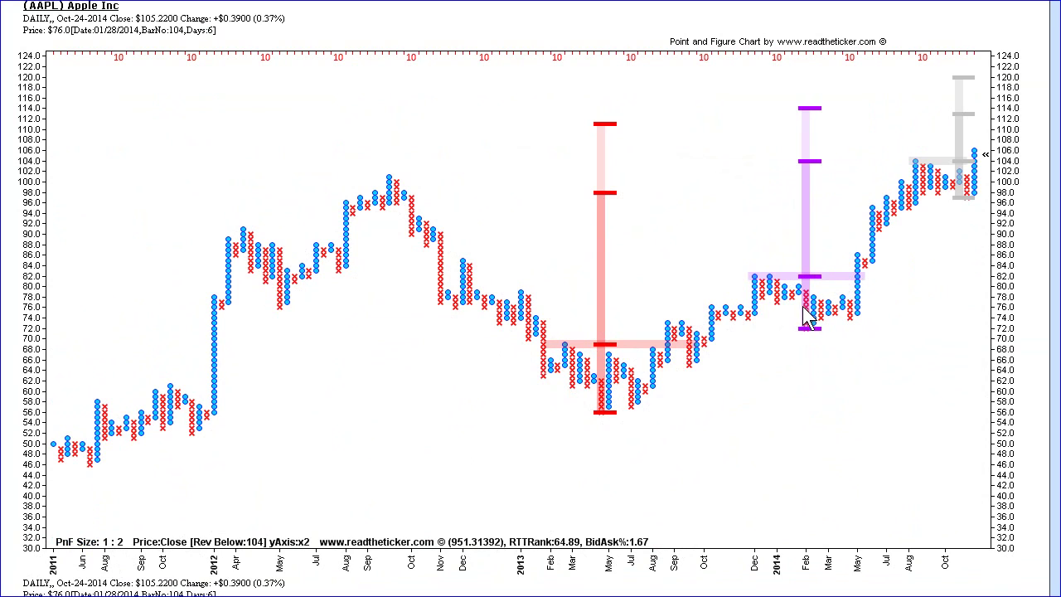
left_click(779, 348)
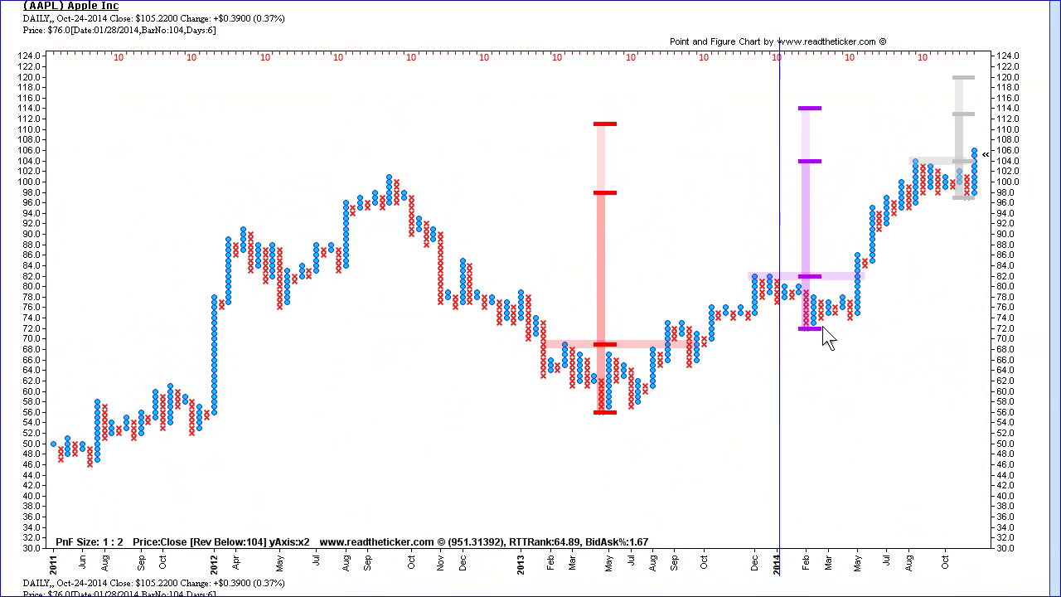
left_click(822, 327)
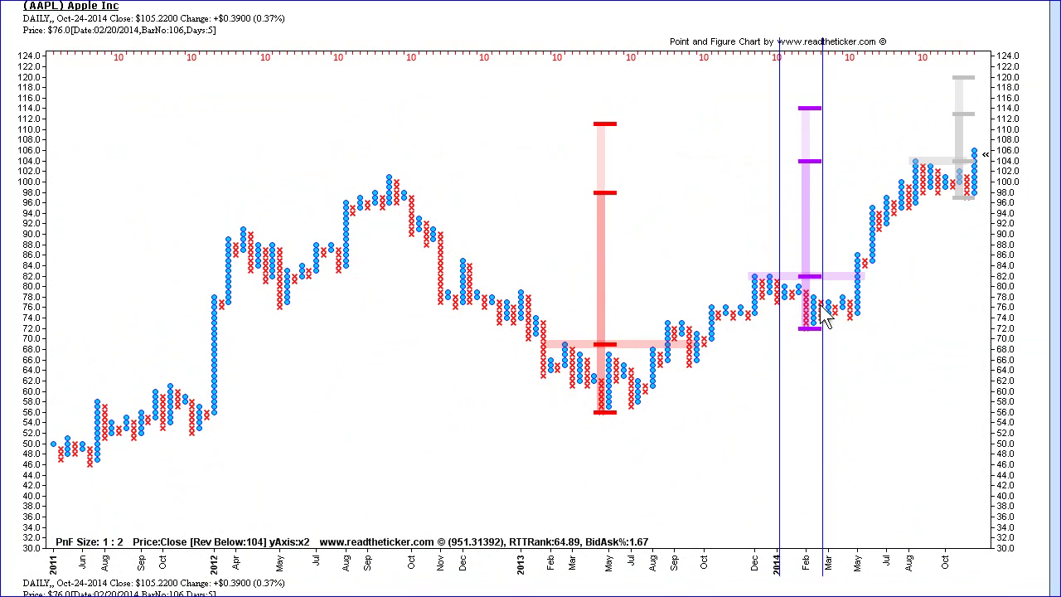
left_click(836, 316)
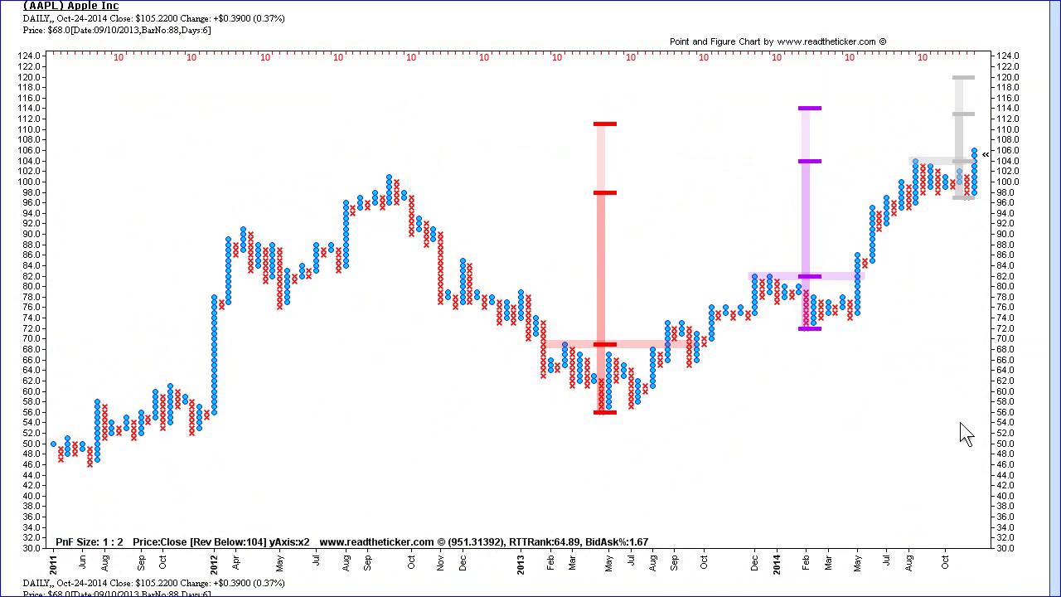
Step: Switch to the S&P 500 count example SP500PNFExv2.png in Windows Photo Viewer and maximize it
scroll(794, 496, "up", 1)
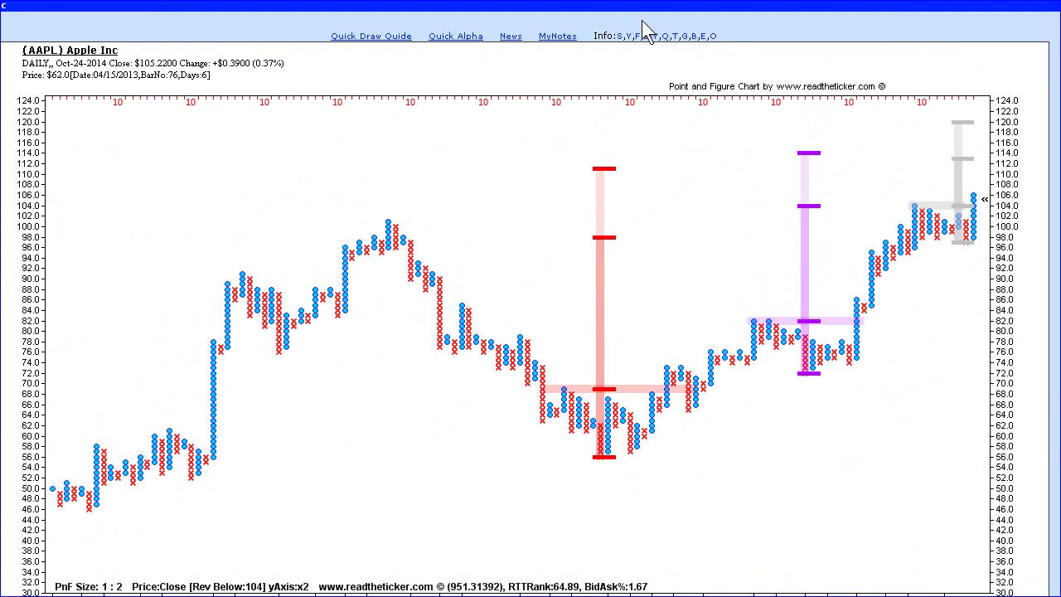
key("alt+Tab")
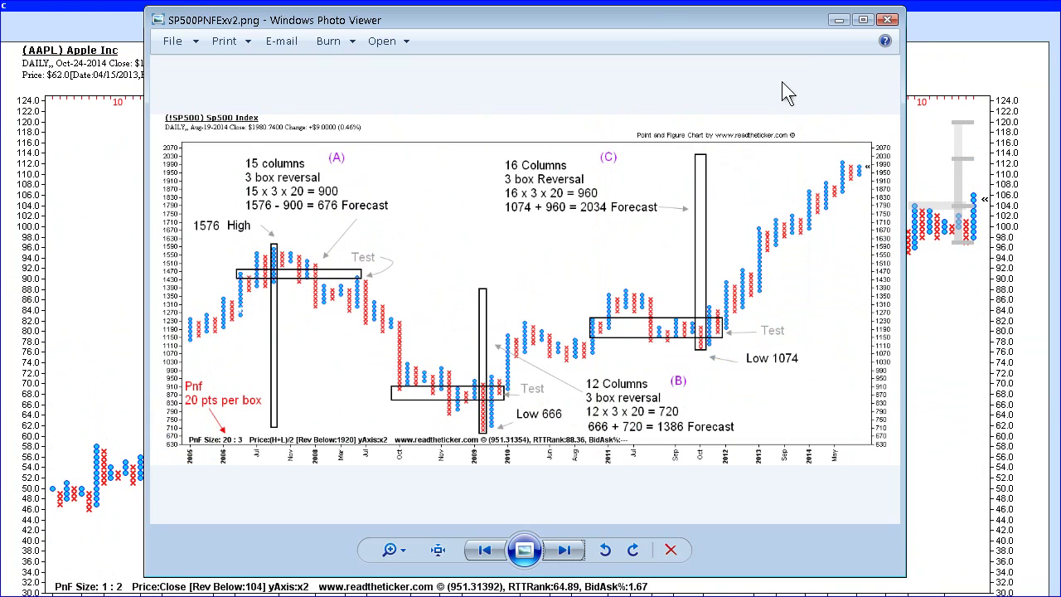
left_click(862, 20)
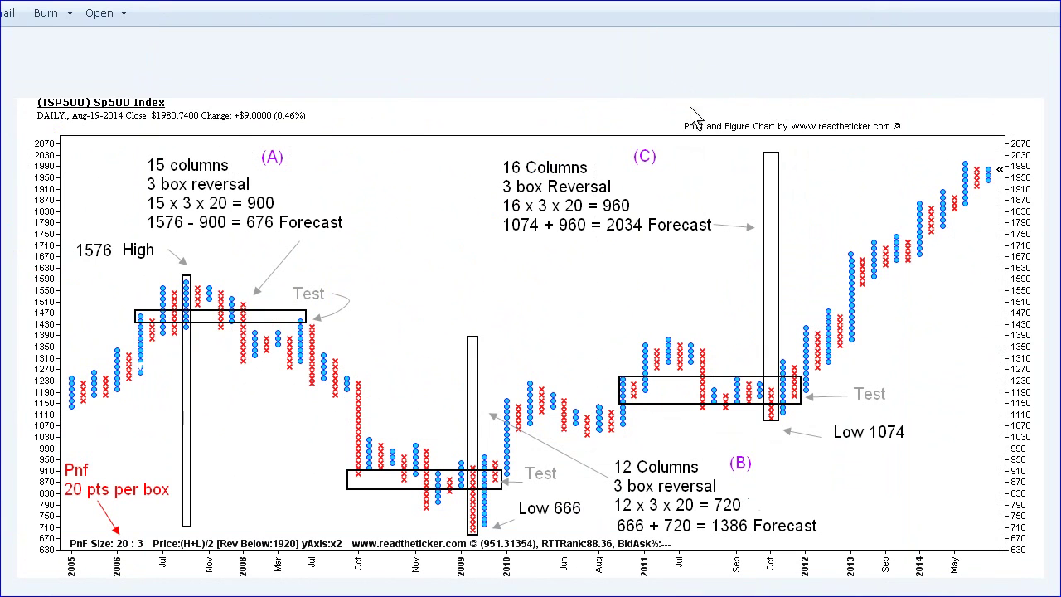